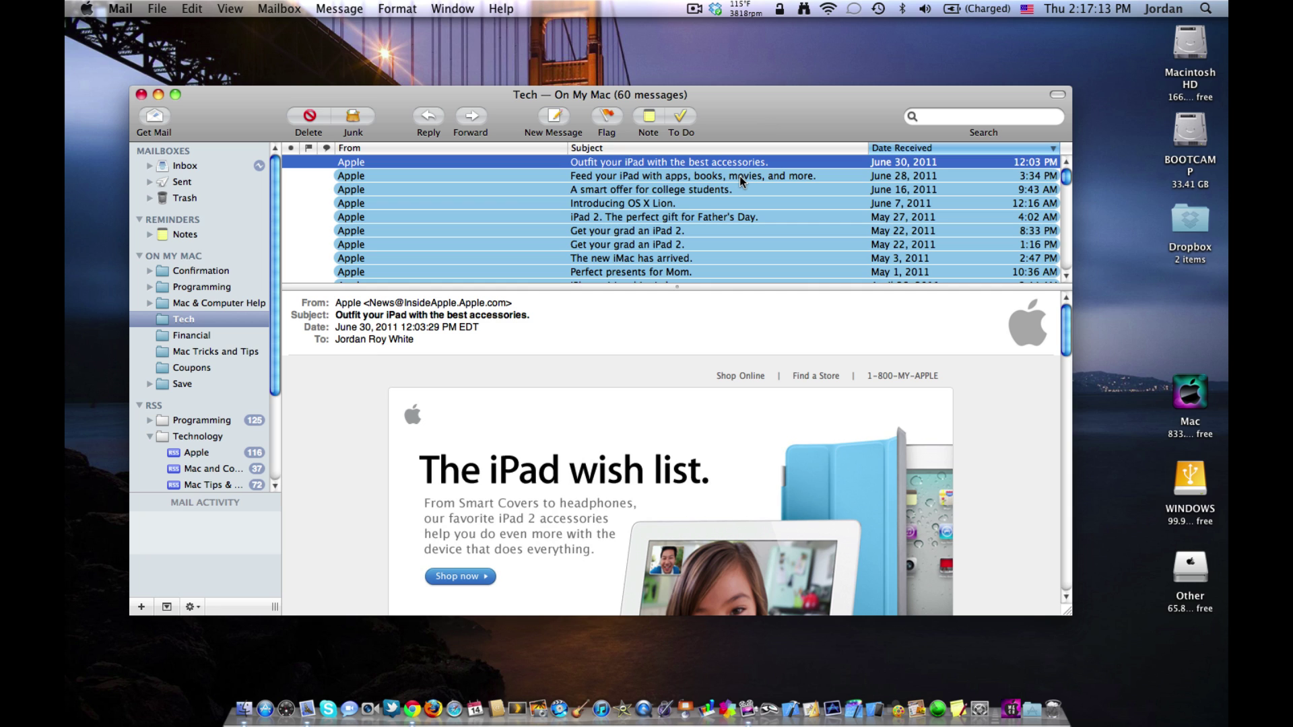
- Drag the iPad accessories message from Mail onto the desktop as a file, then return to Mail
left_click_drag(739, 176, 1212, 311)
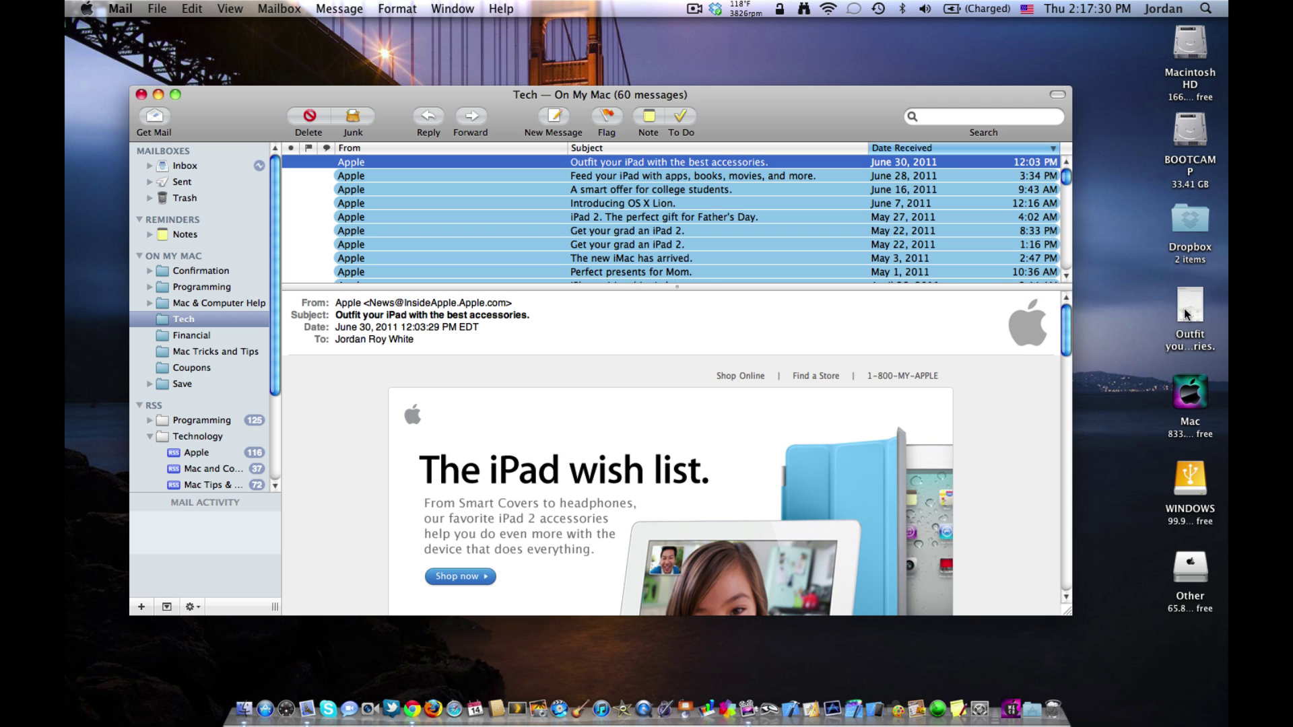
left_click_drag(1190, 307, 244, 240)
left_click_drag(178, 292, 197, 338)
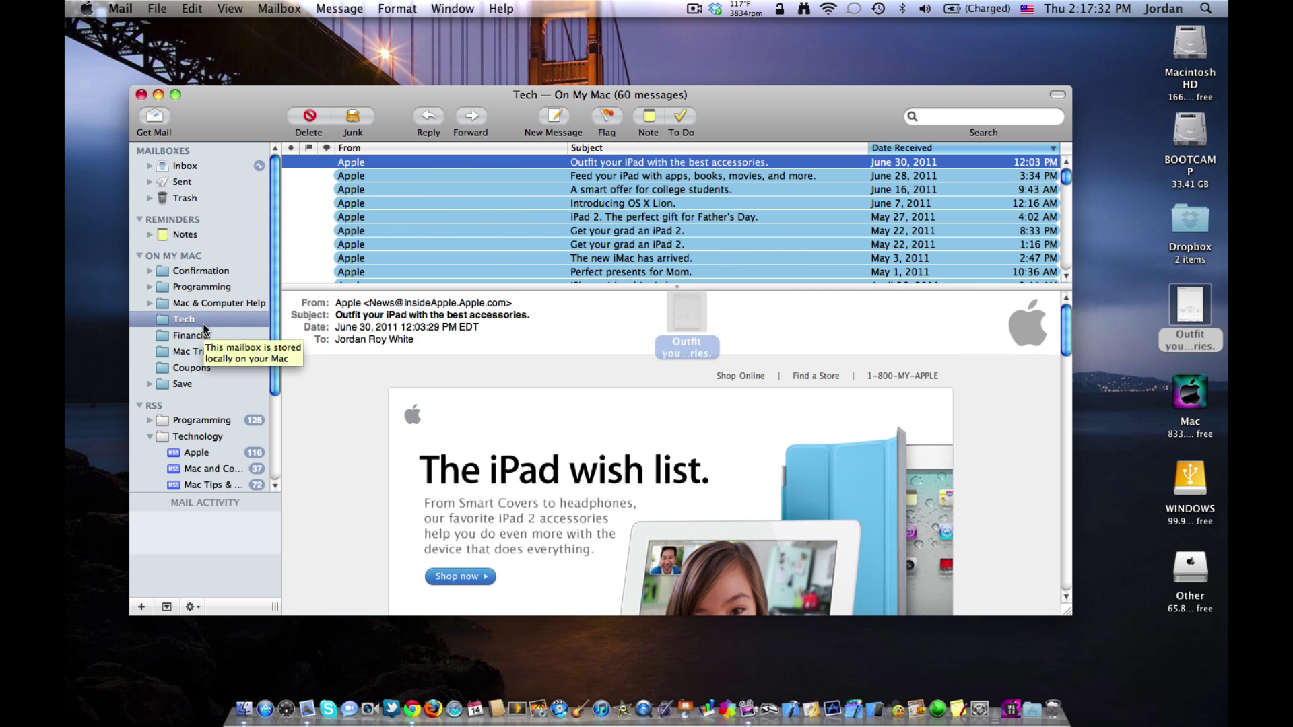
left_click(1149, 301)
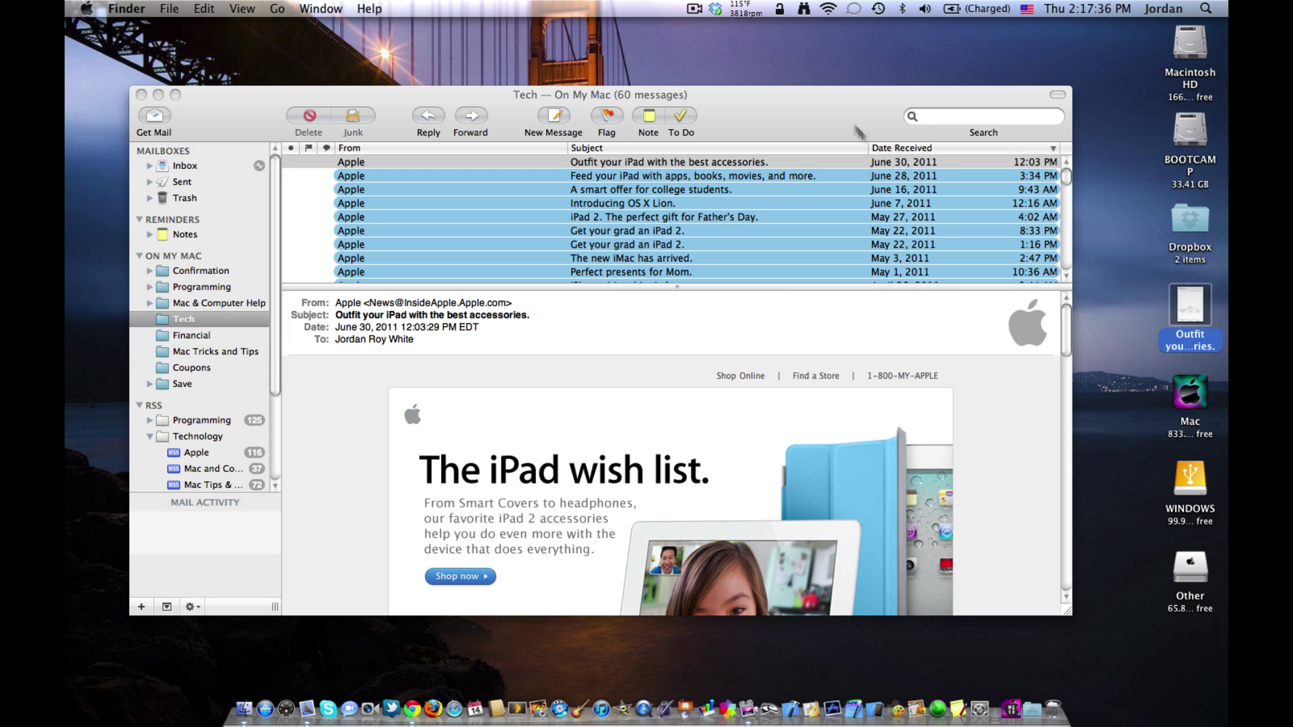
left_click(842, 98)
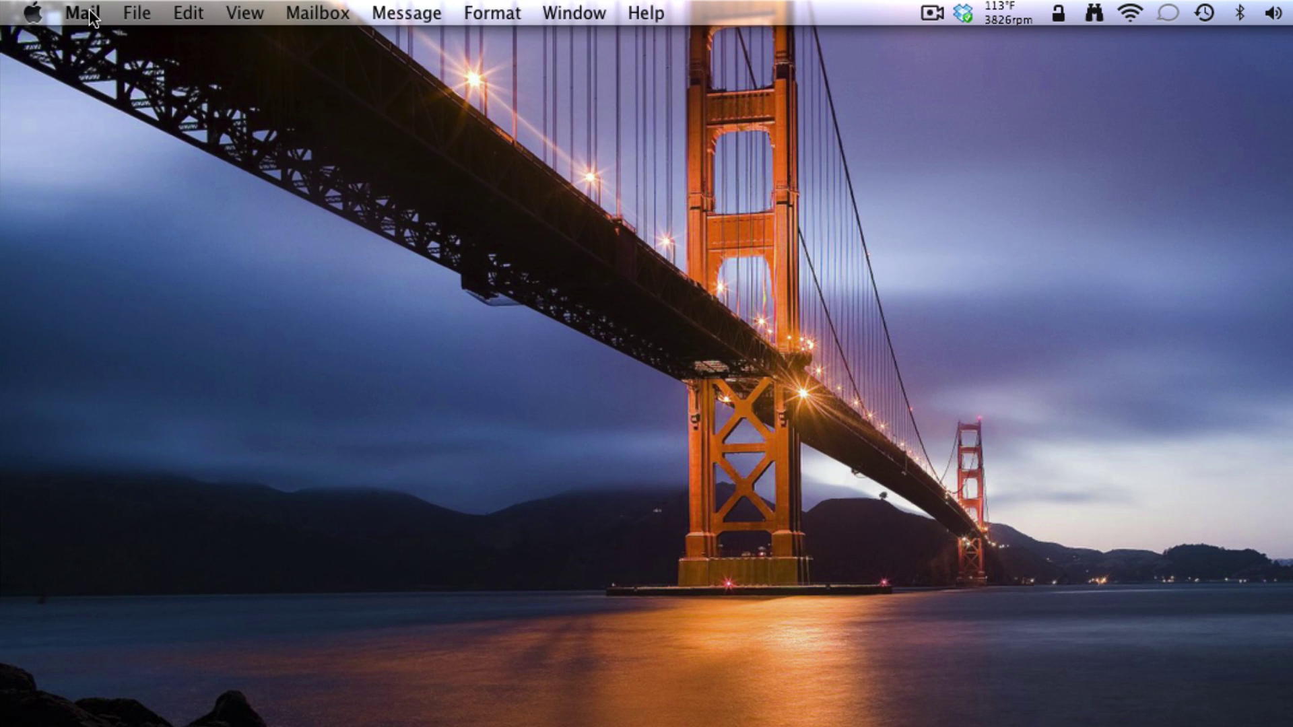
- Quit Mail and open a new Finder window
left_click(100, 8)
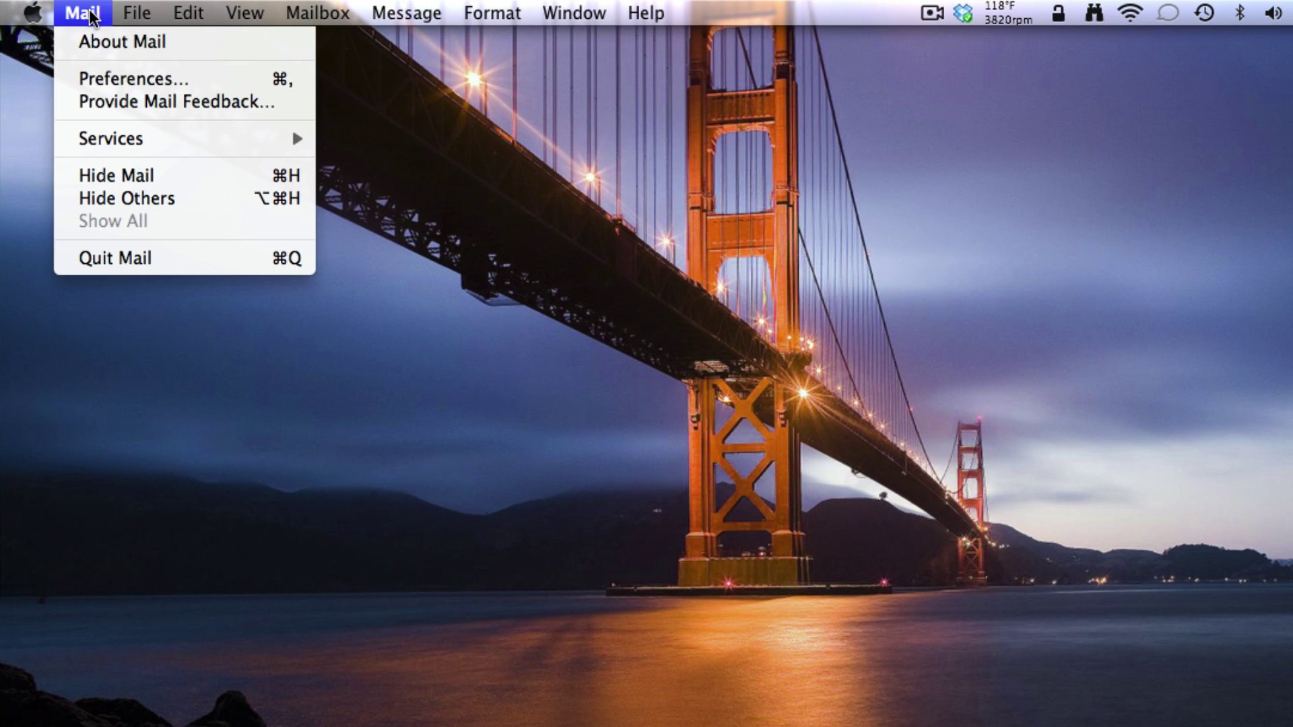
left_click(159, 257)
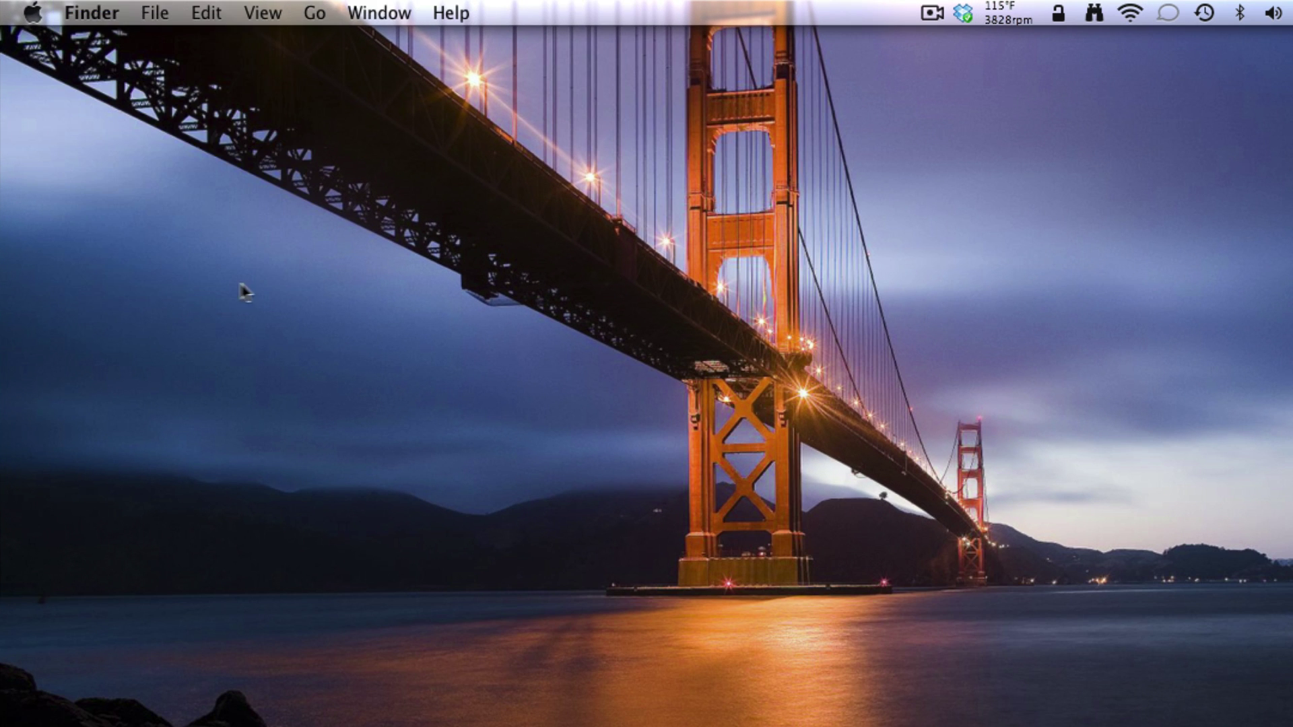
left_click(159, 7)
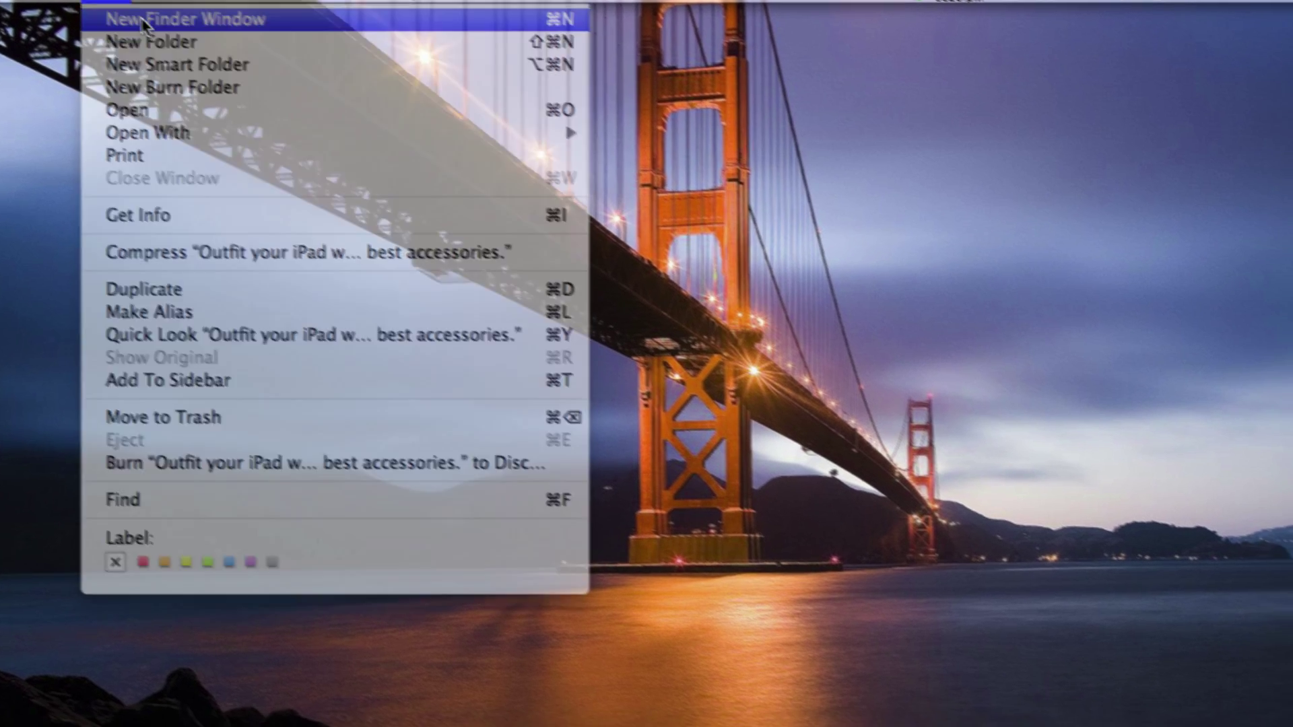
left_click(142, 21)
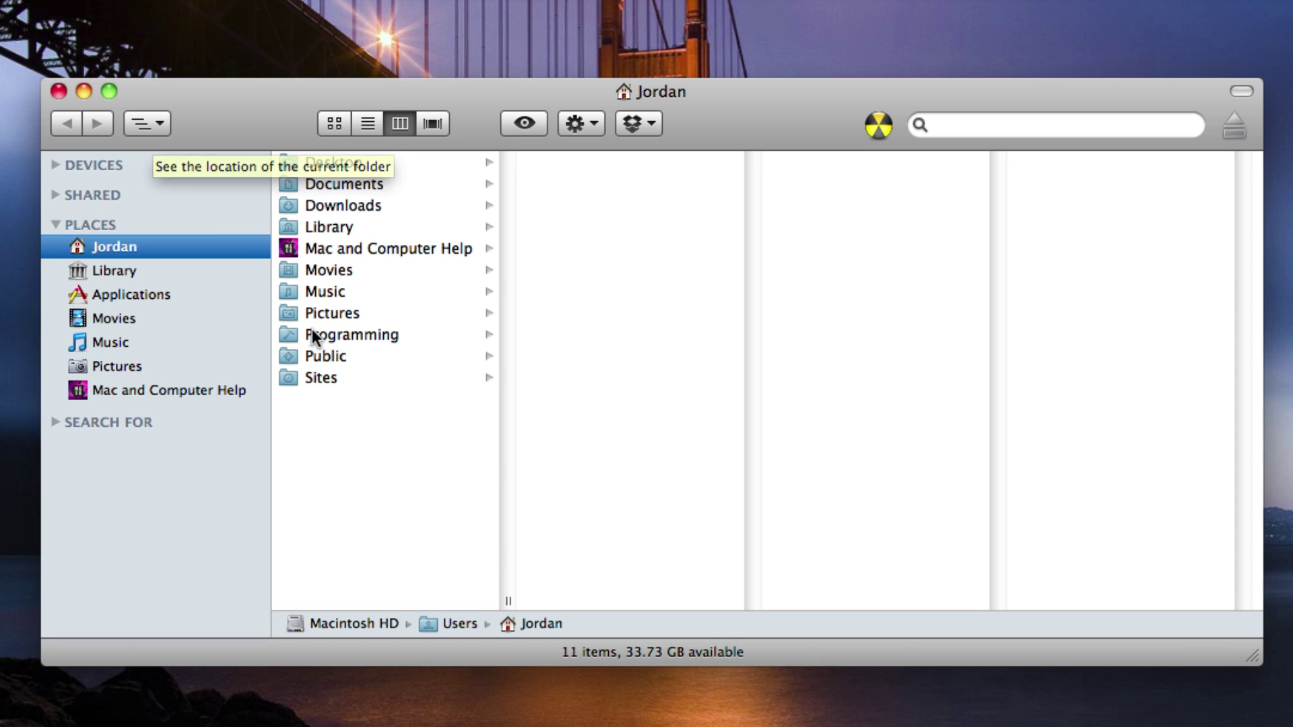
- Open the Mail folder inside the home Library and view its items
left_click(131, 270)
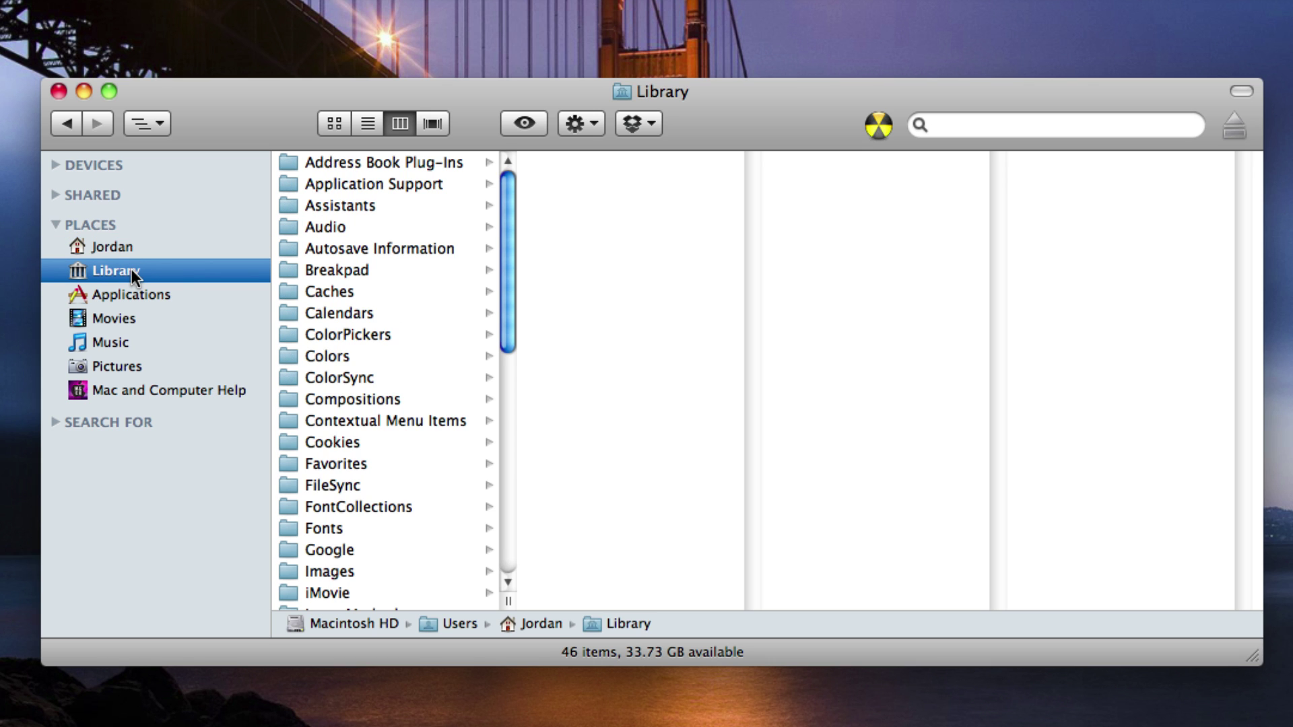
scroll(438, 269, "down", 10)
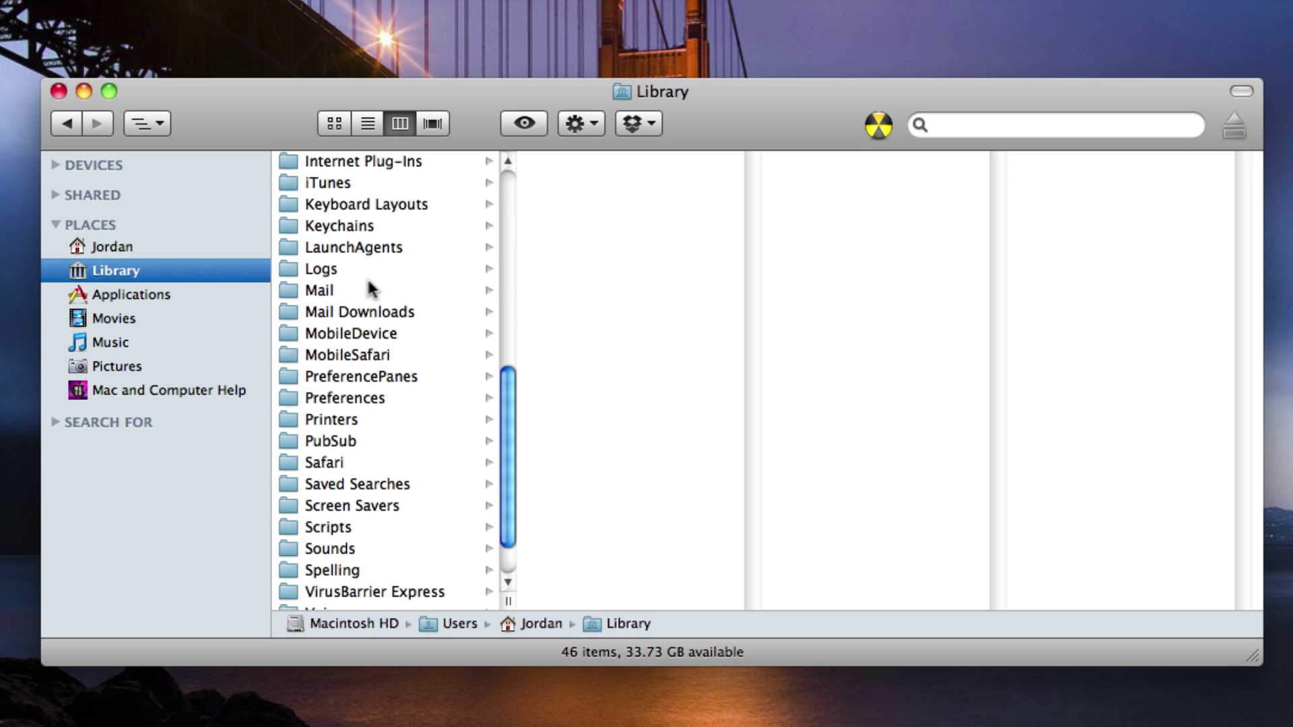
left_click(323, 290)
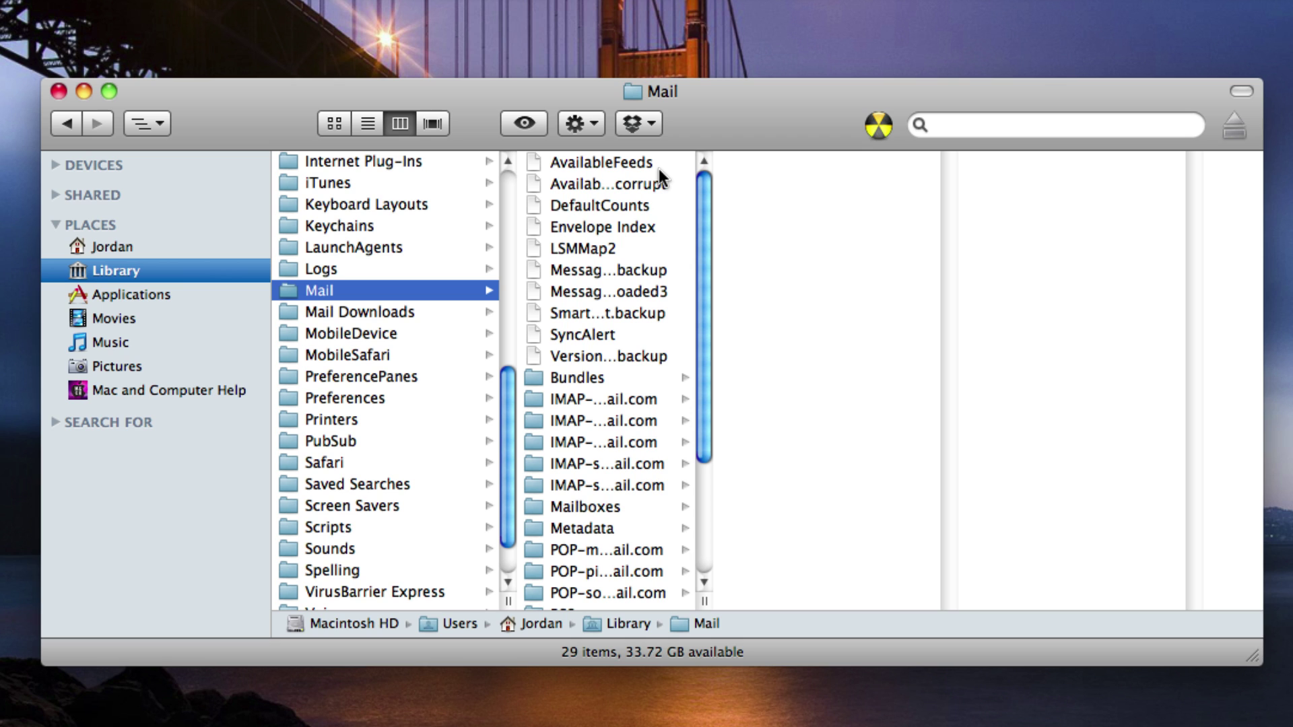
scroll(659, 169, "down", 5)
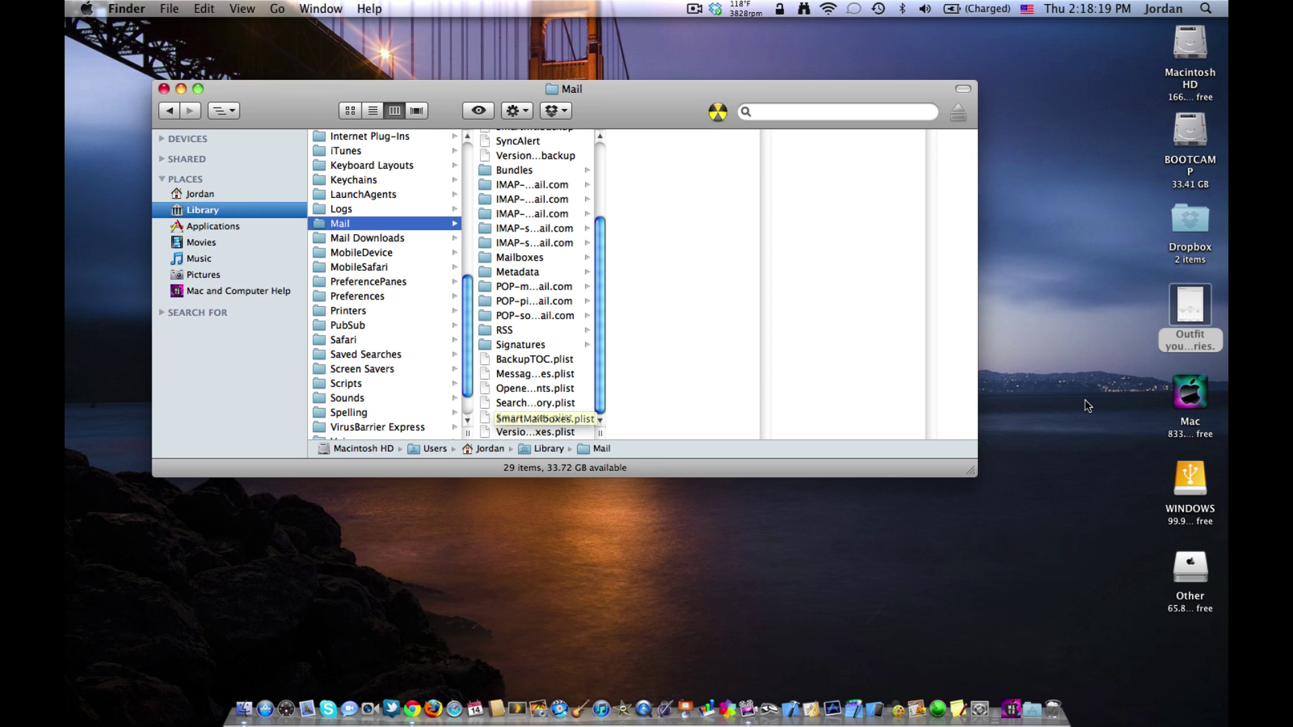
- Open To iMac 21.5 on the Mac drive beside Library and drag the Mail folder into it
double_click(1189, 397)
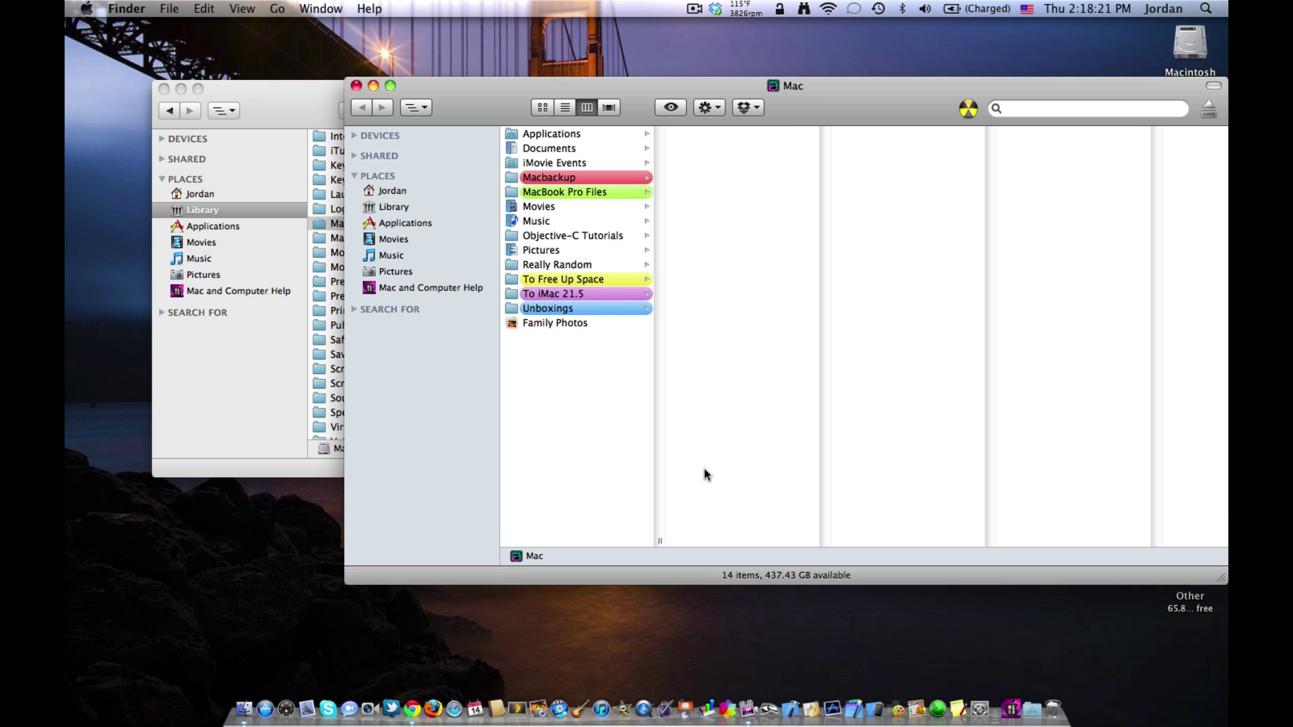
left_click(598, 296)
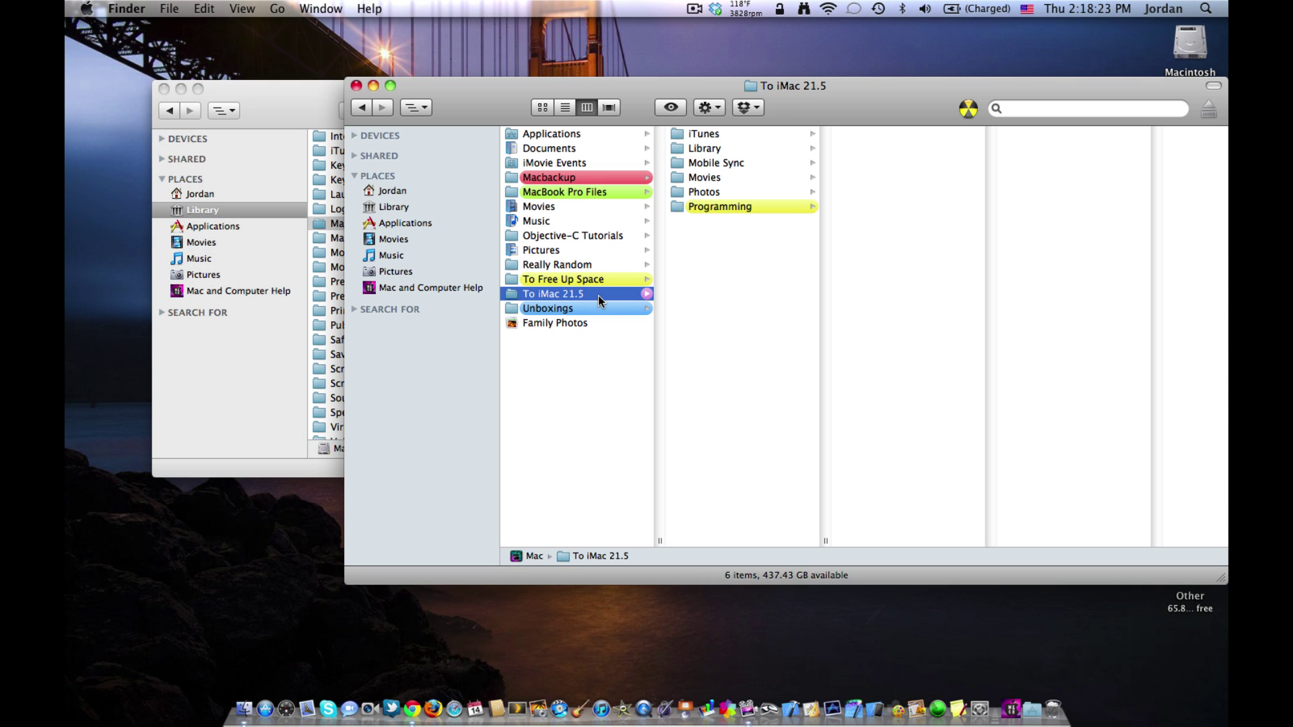
left_click_drag(848, 123, 1025, 77)
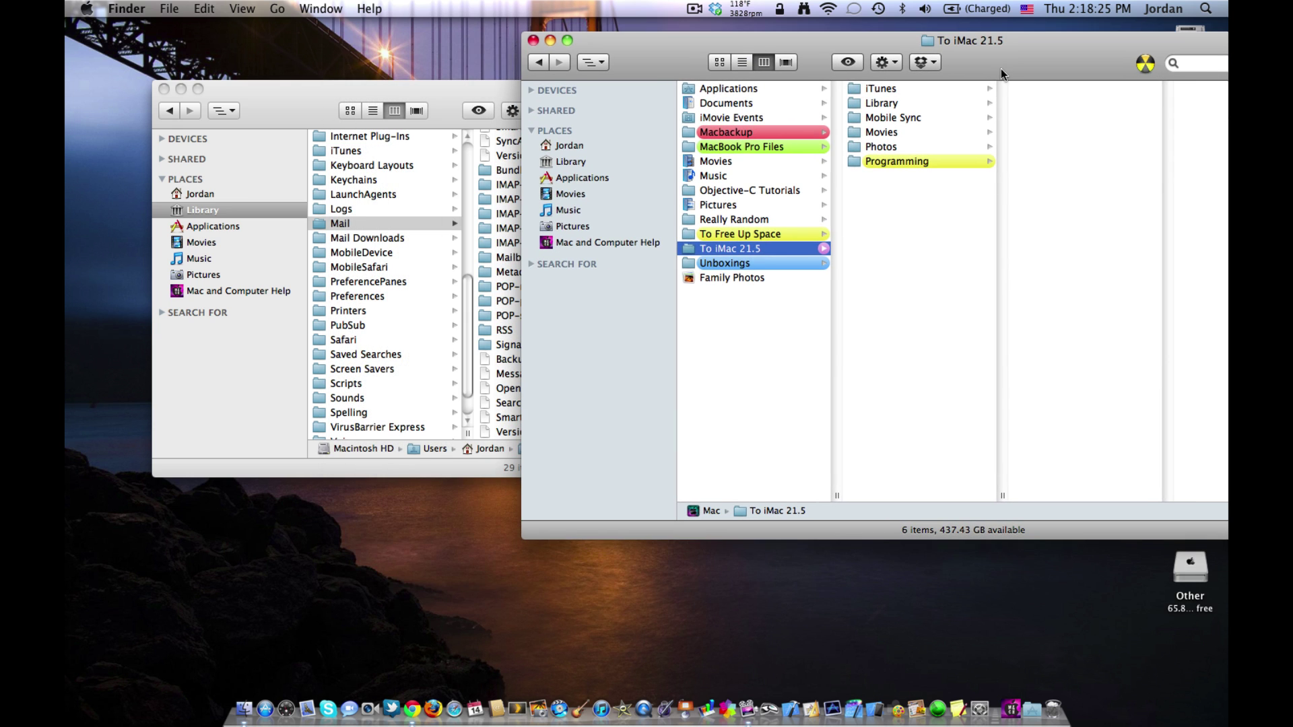
left_click_drag(435, 101, 365, 115)
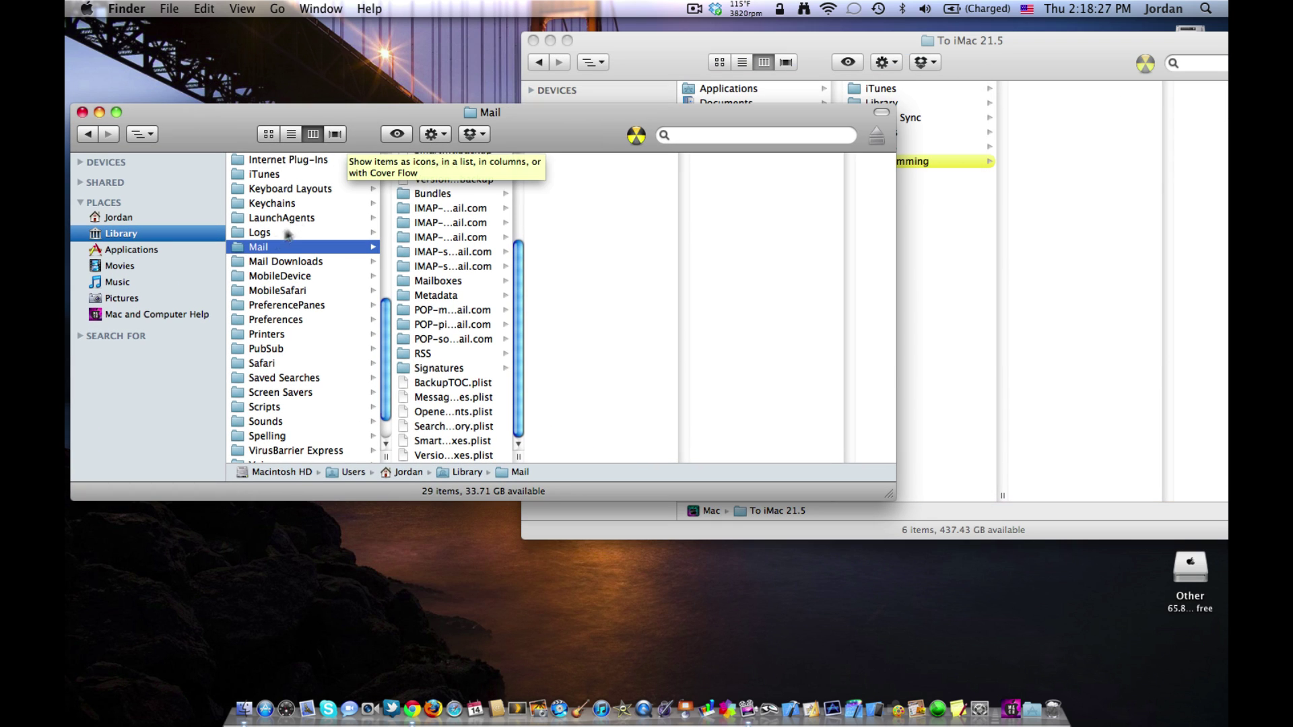
left_click_drag(282, 251, 952, 142)
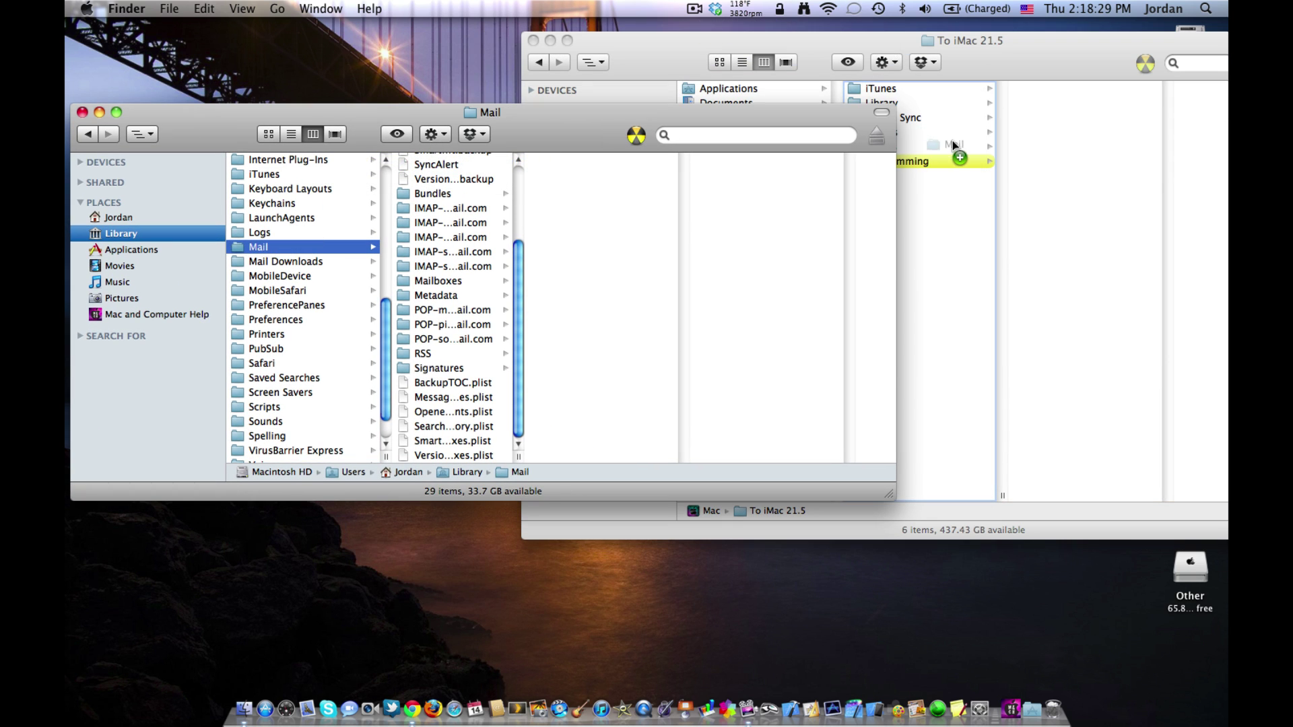
left_click_drag(949, 247, 949, 246)
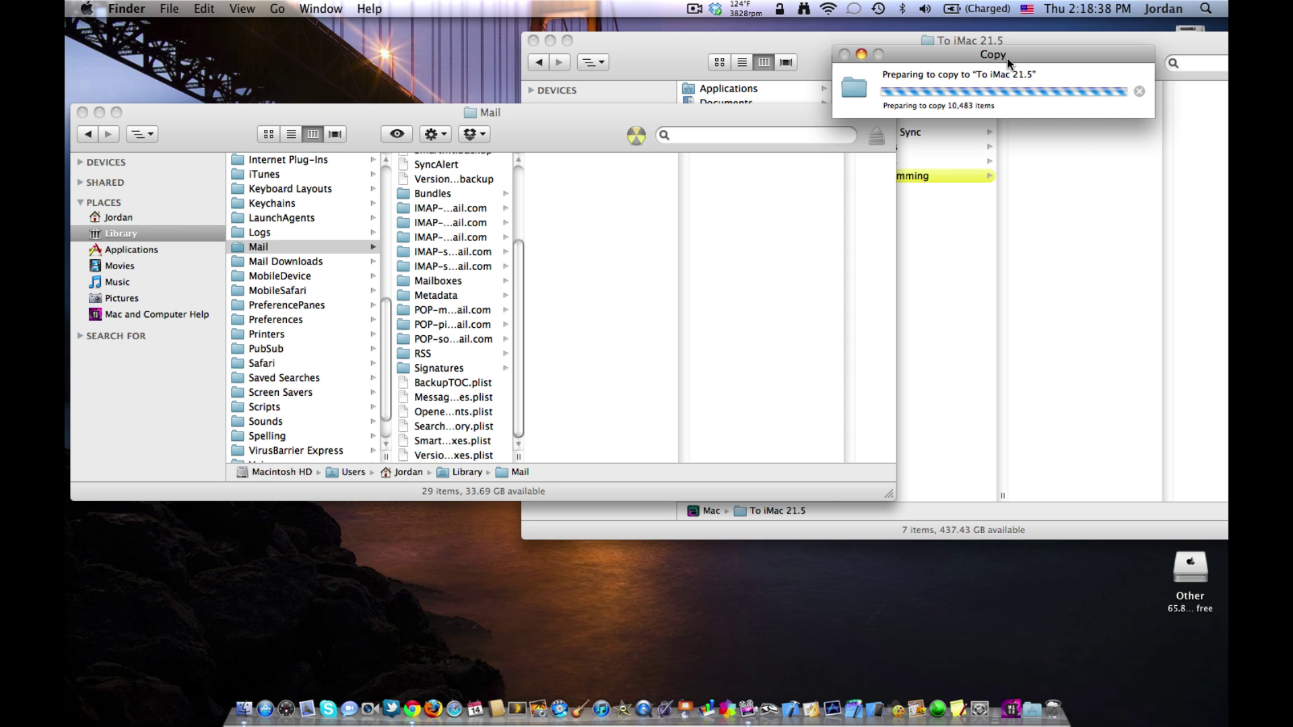
- Open Library's Preferences folder, find com.apple.mail.plist, and drag it into To iMac 21.5
scroll(313, 296, "down", 2)
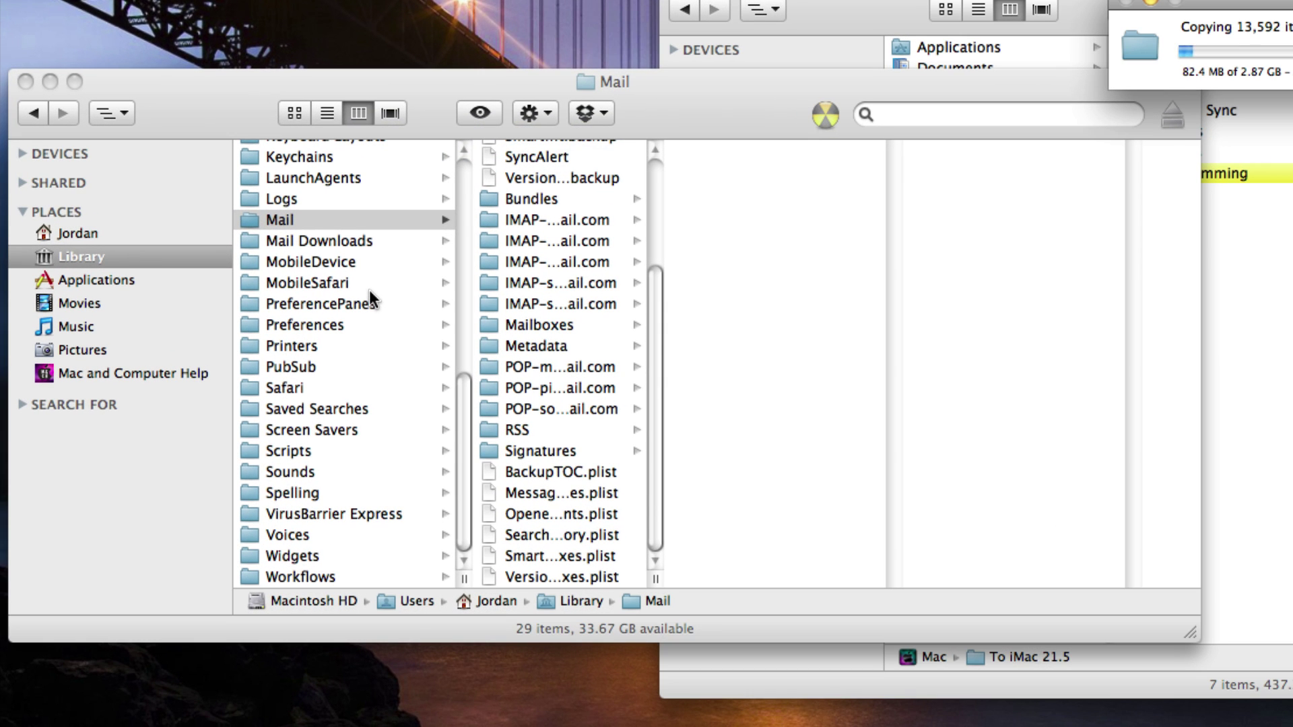
left_click(313, 328)
left_click(313, 329)
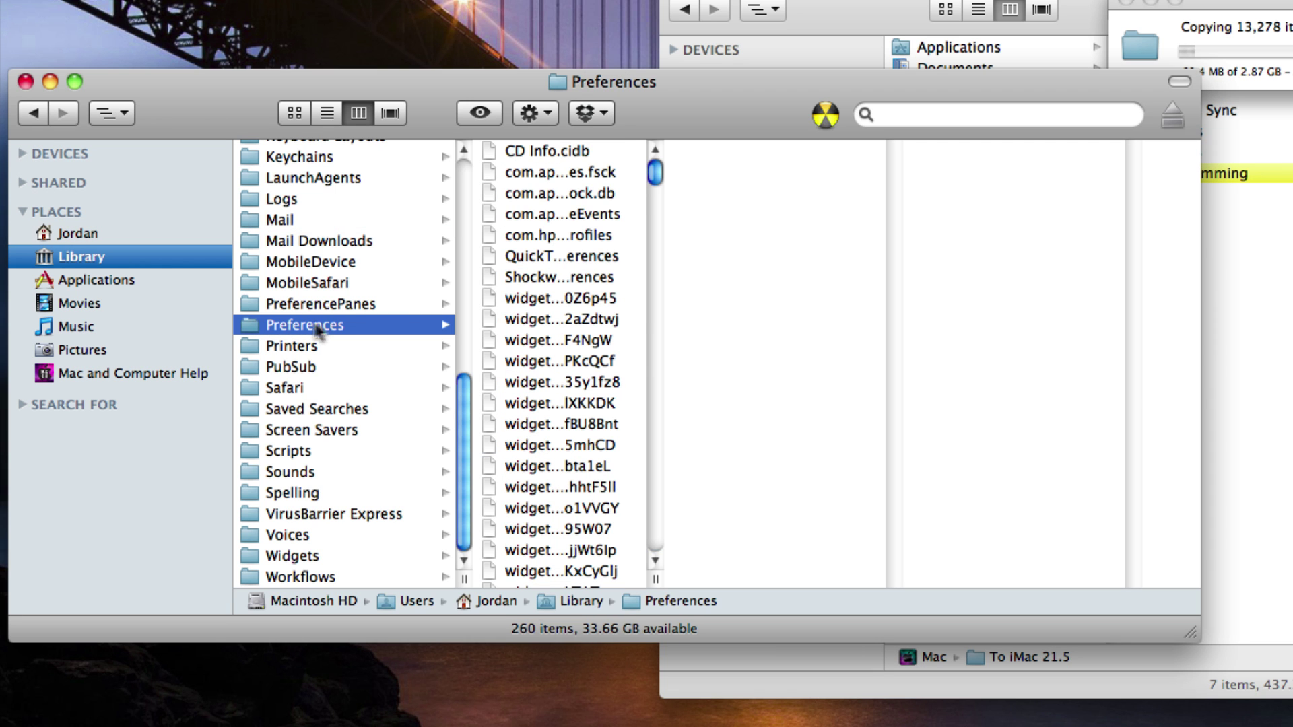
left_click_drag(654, 578, 890, 578)
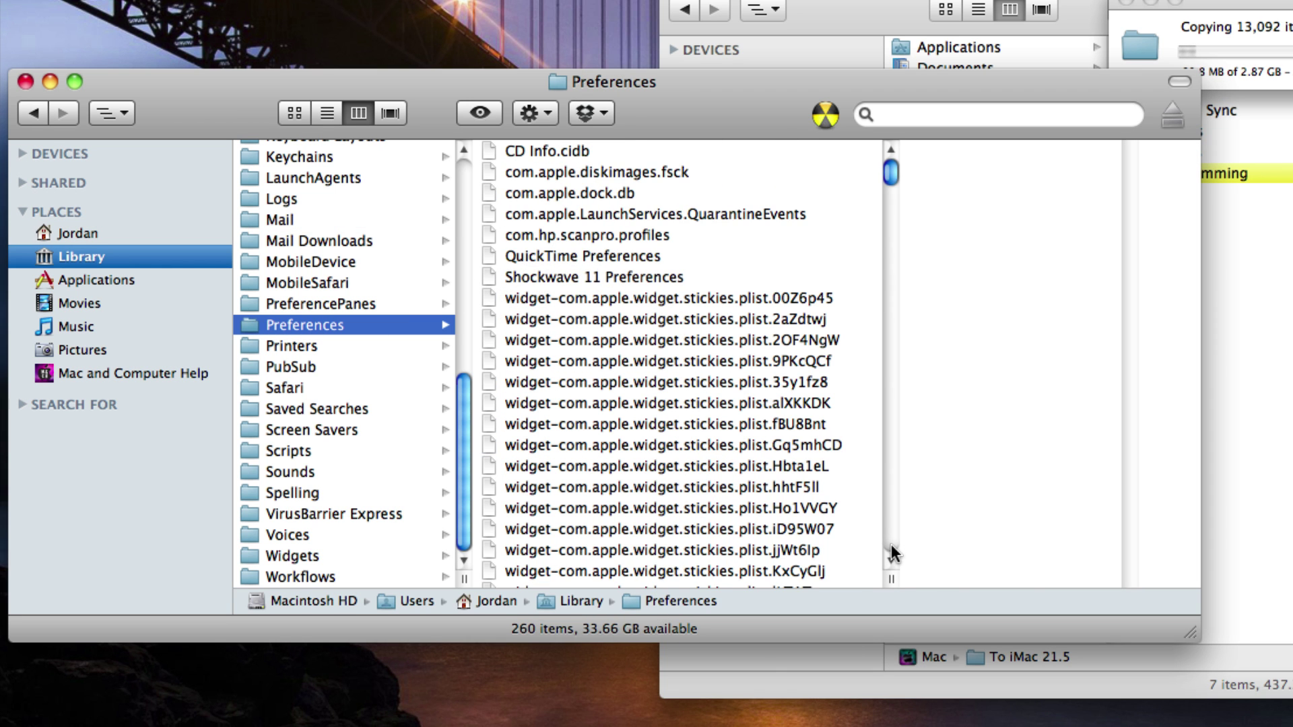
scroll(727, 346, "down", 20)
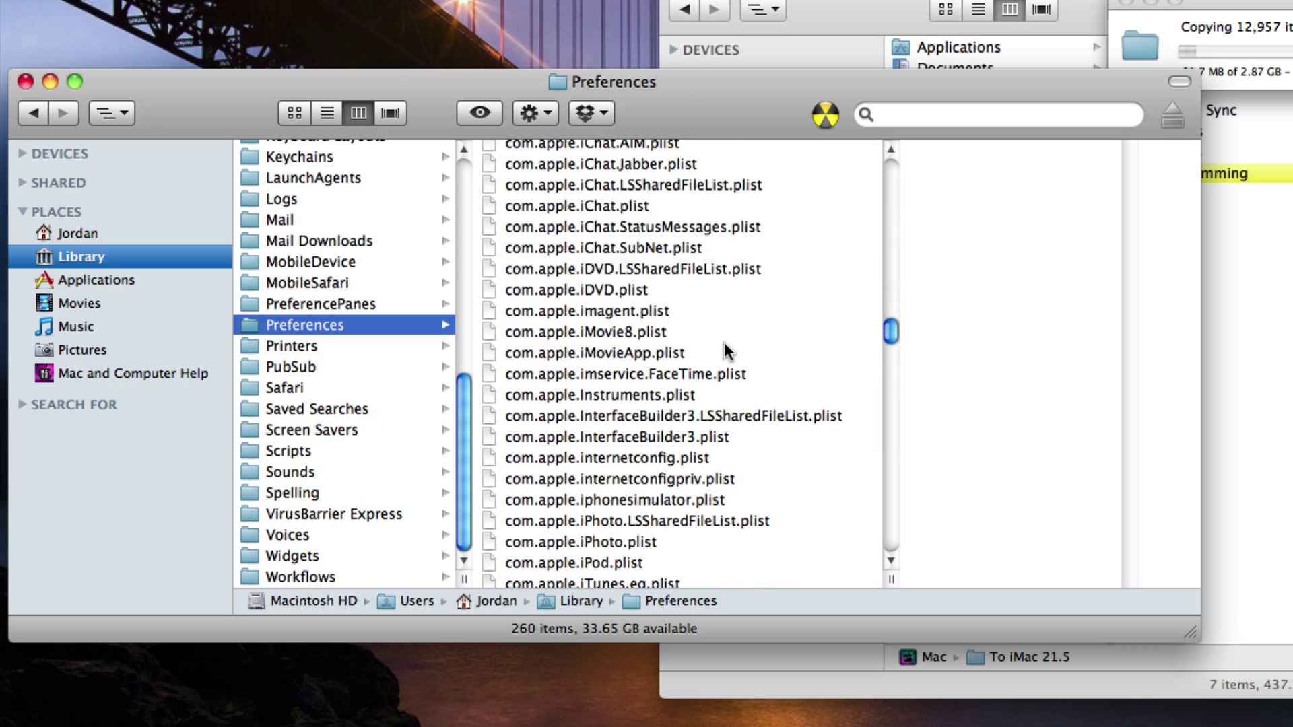
scroll(727, 349, "down", 6)
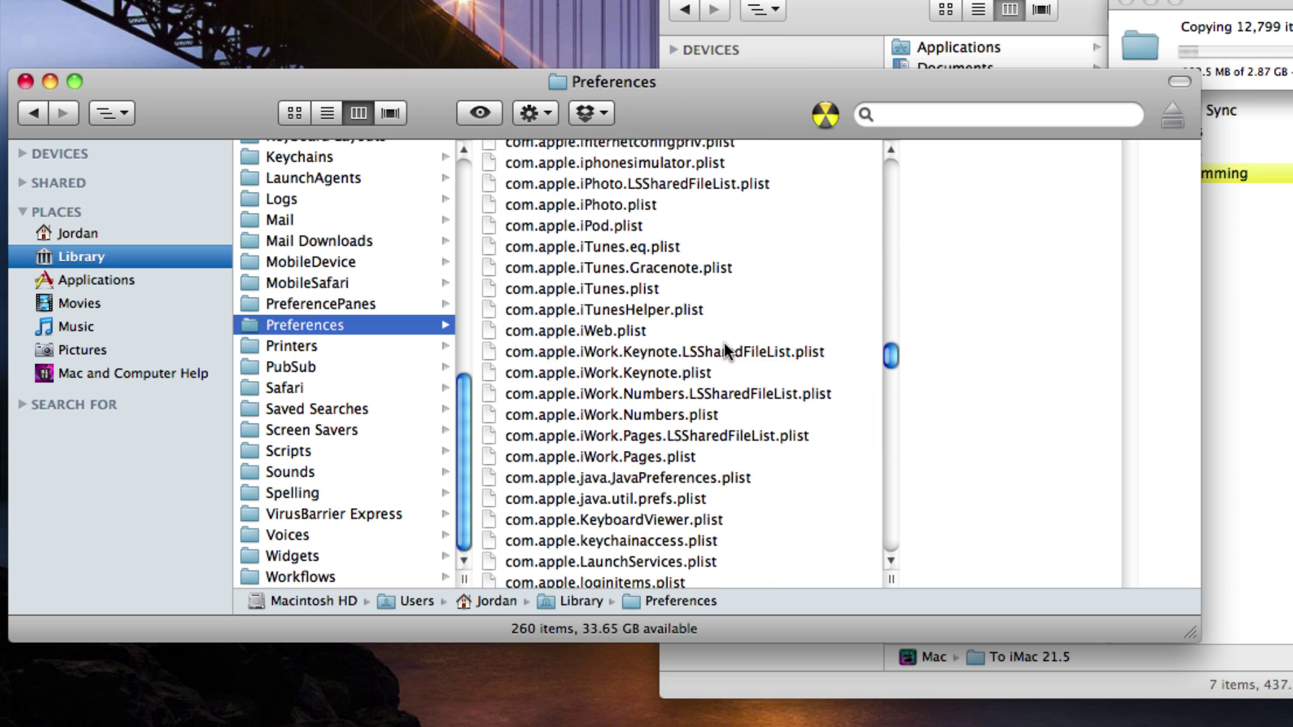
scroll(726, 346, "down", 5)
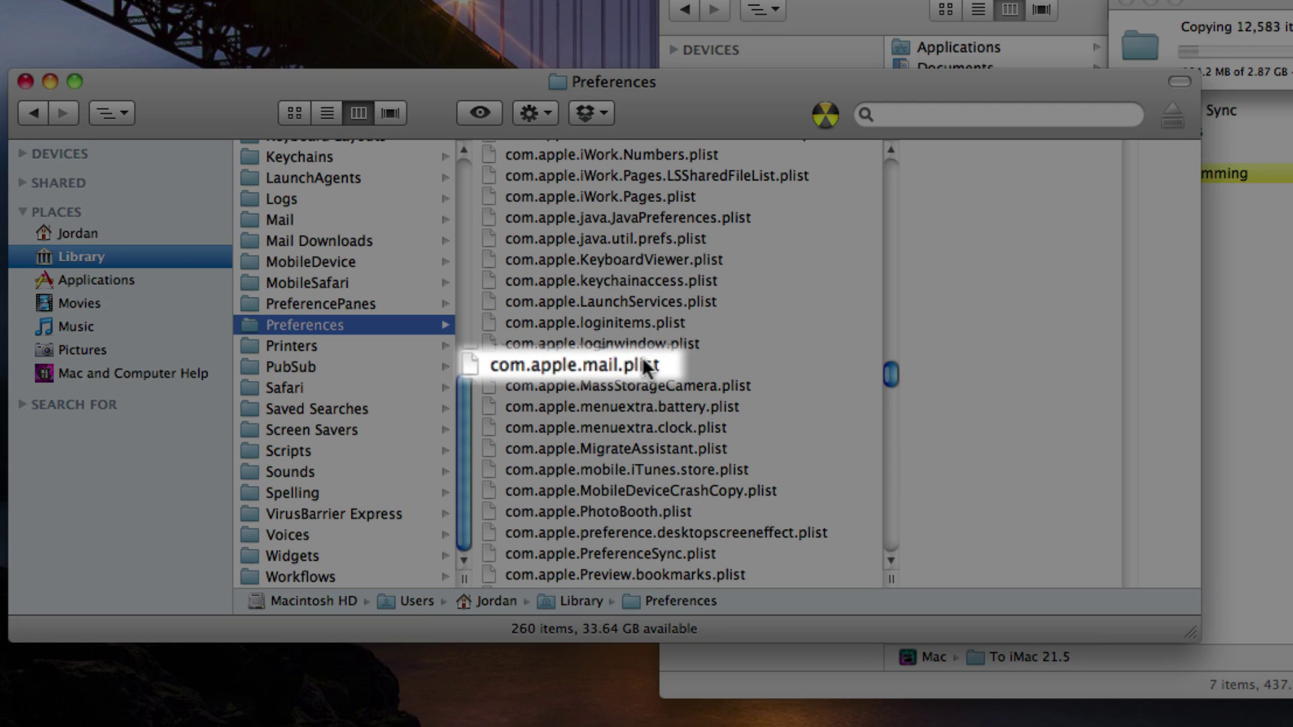
left_click_drag(628, 359, 1246, 256)
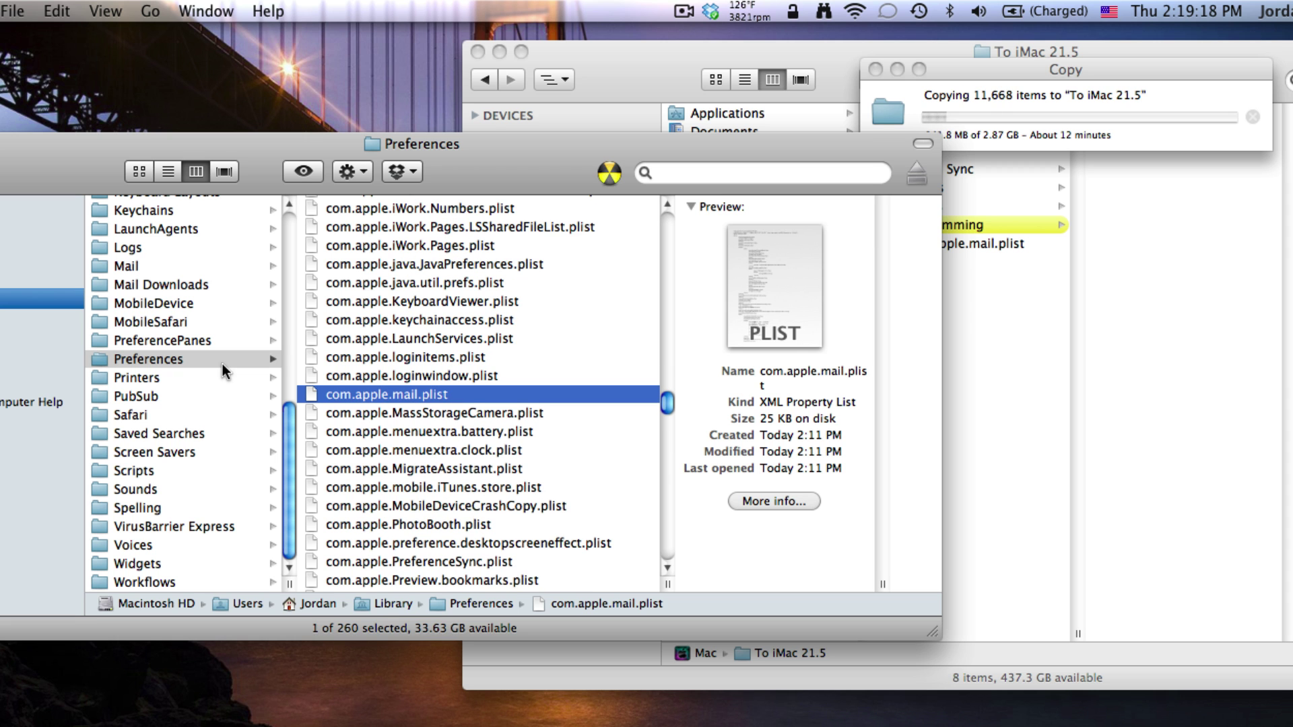
- Bring the Copy progress window forward and wait for the backup to the Mac drive to finish
mouse_move(222, 363)
left_mouse_down()
mouse_move(240, 365)
mouse_move(224, 350)
left_mouse_up()
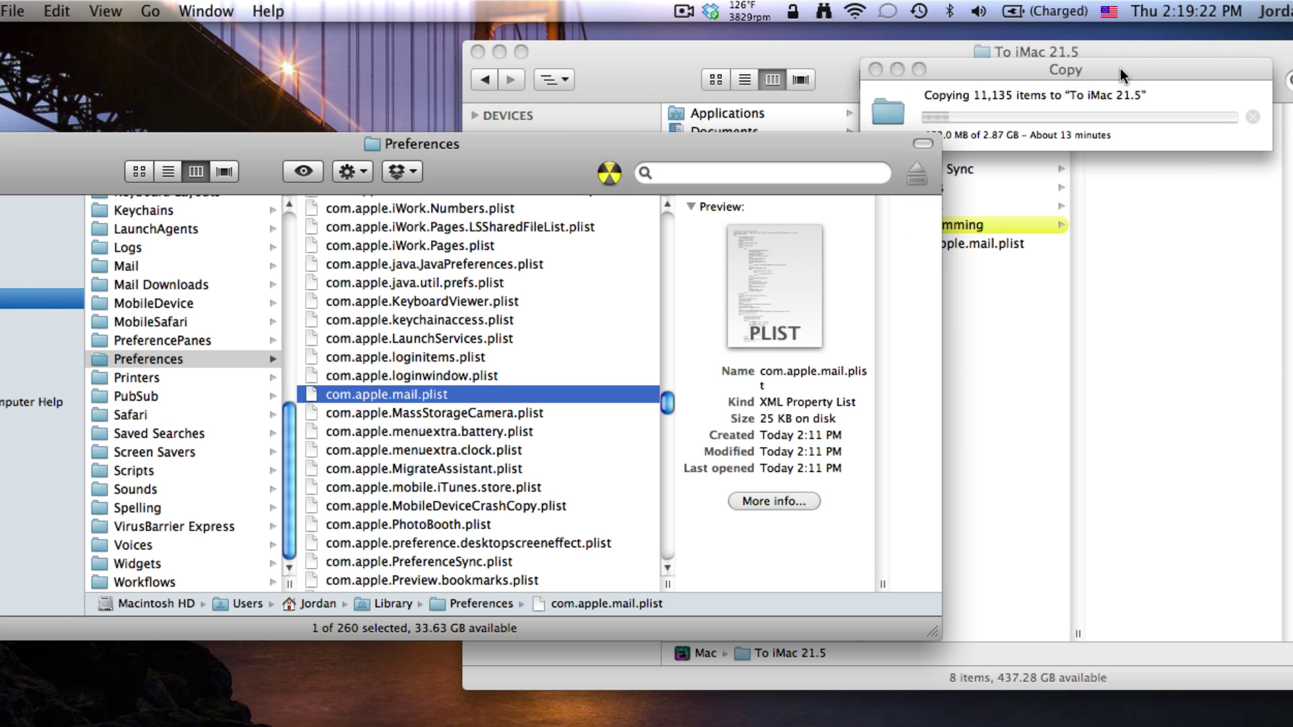
left_click(1121, 67)
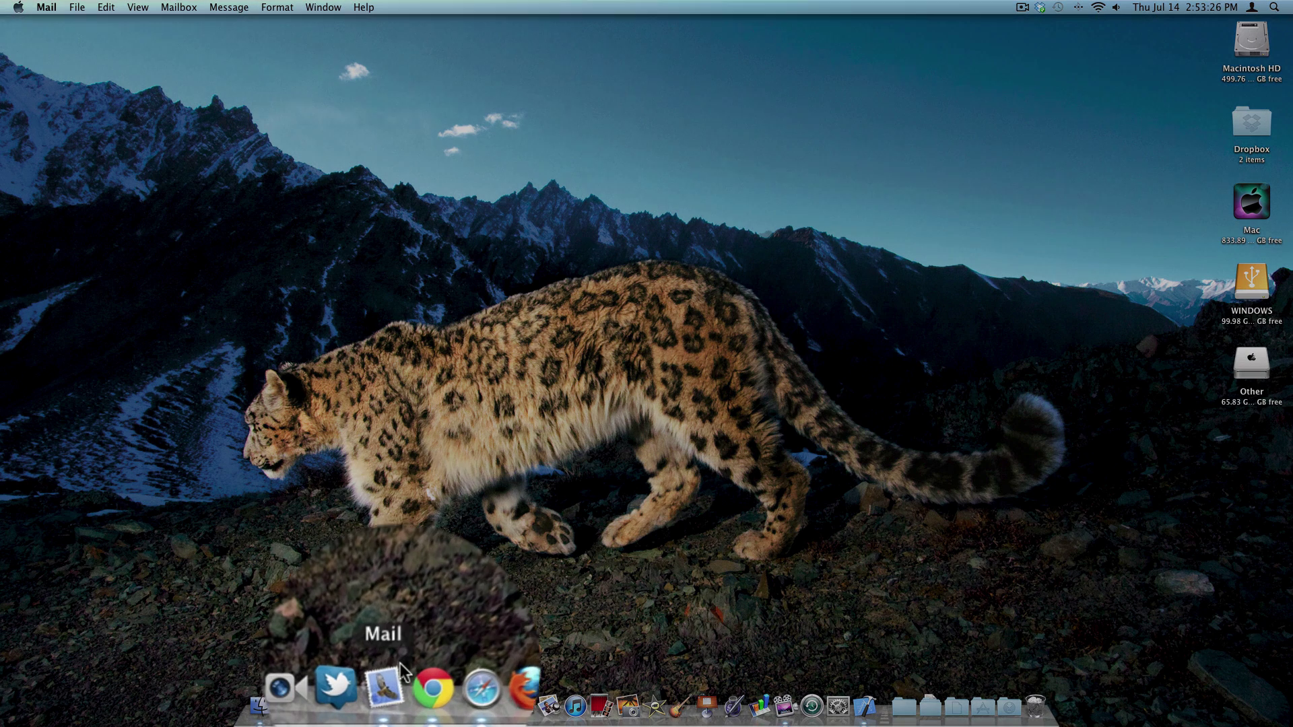
- Quit Mail from the Dock, then show the home Library and the Mac drive's To iMac 21.5 folder
right_click(384, 680)
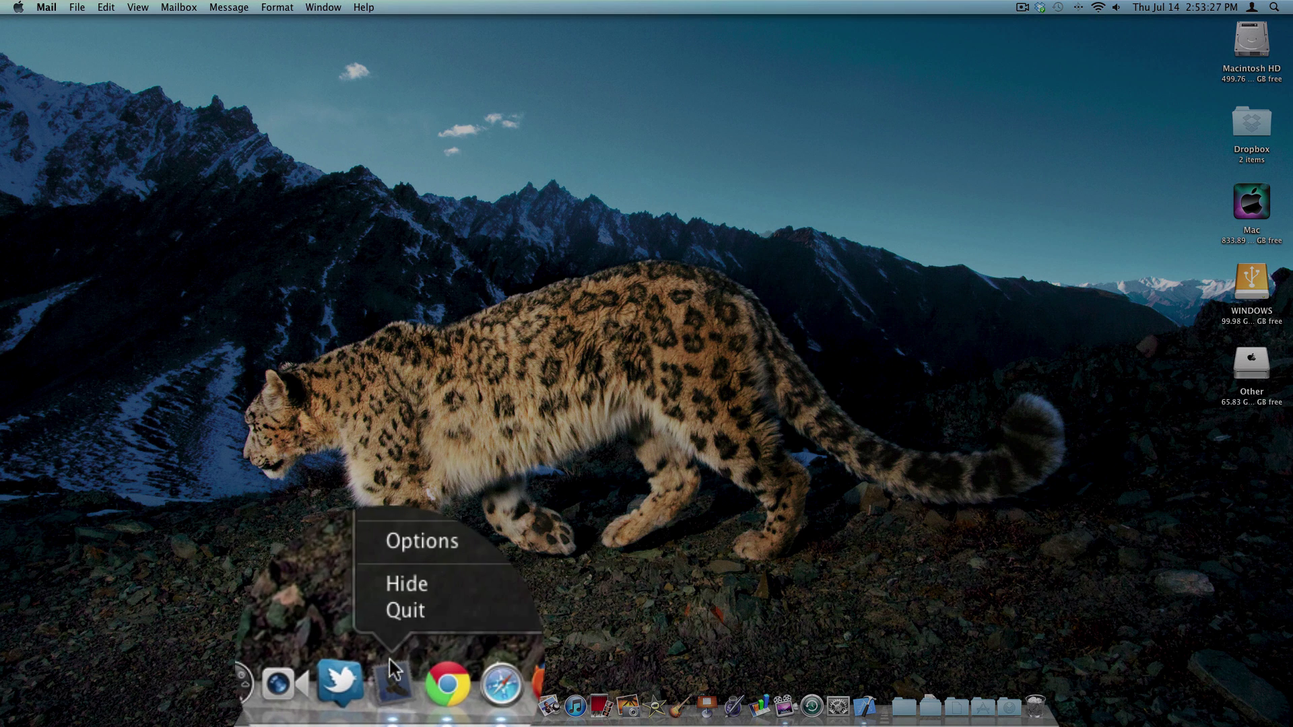
left_click(447, 610)
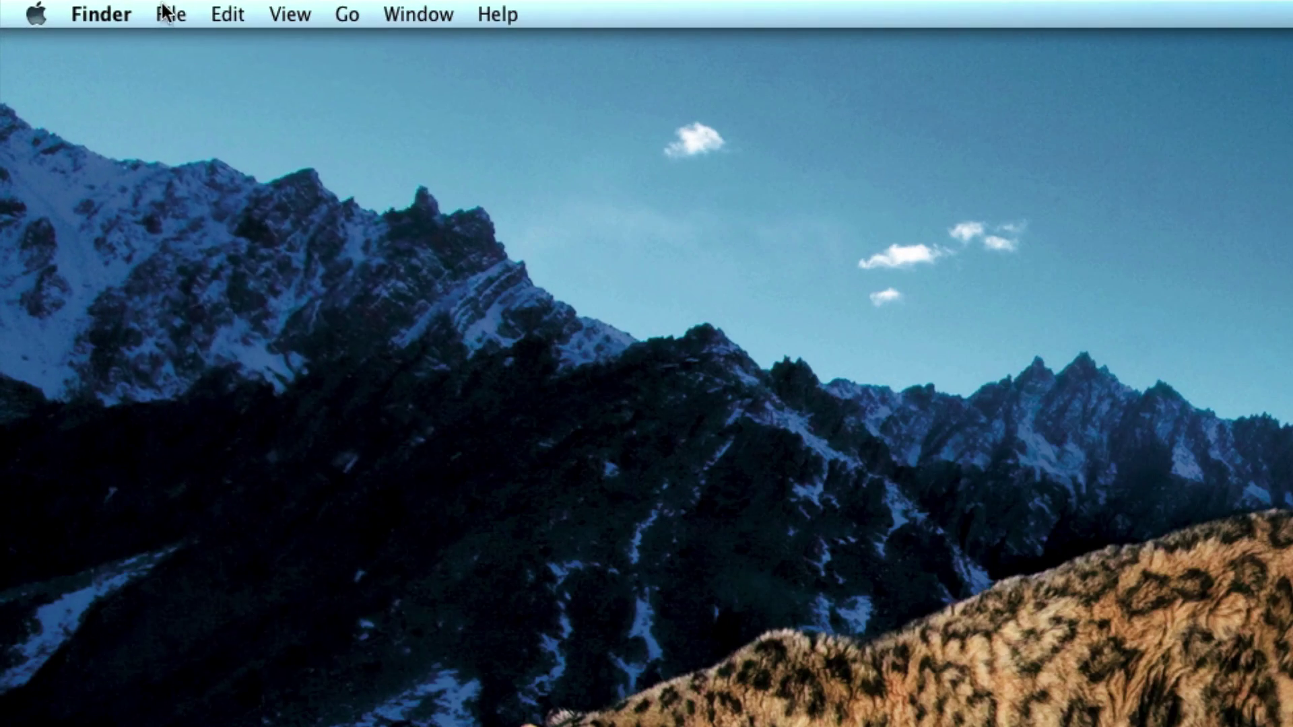
left_click(87, 8)
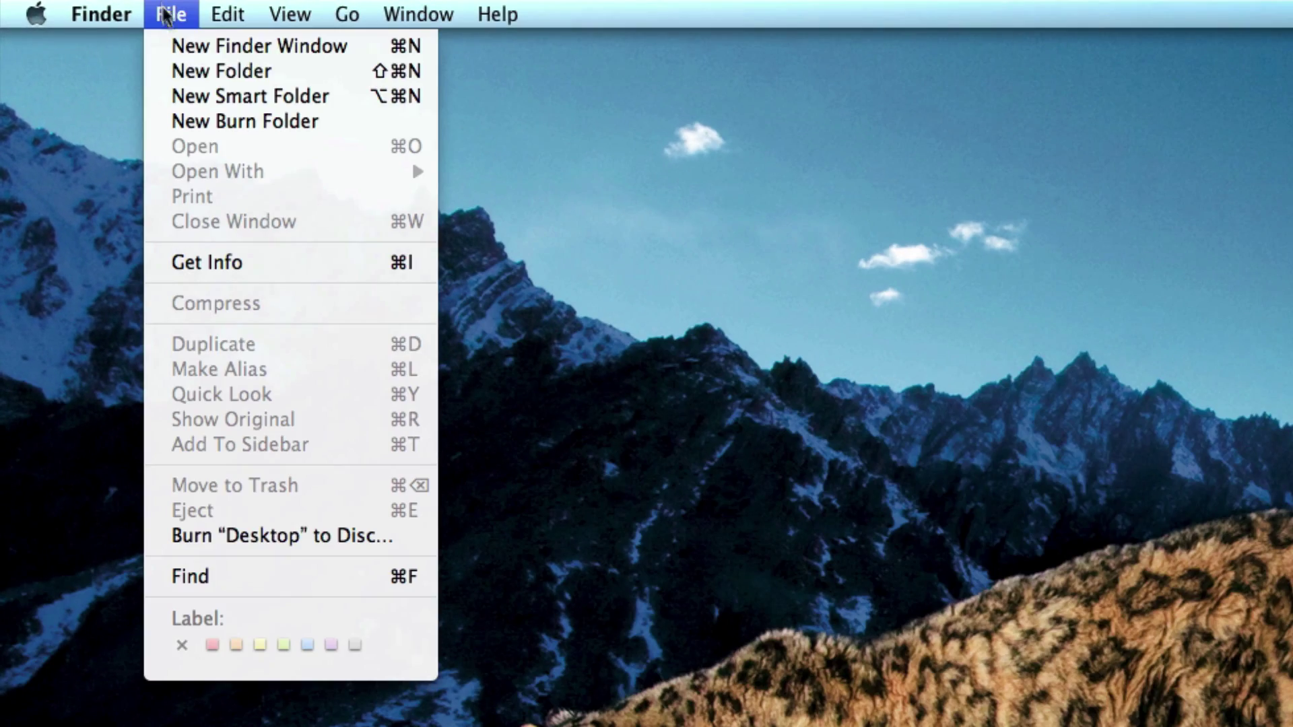
left_click(223, 45)
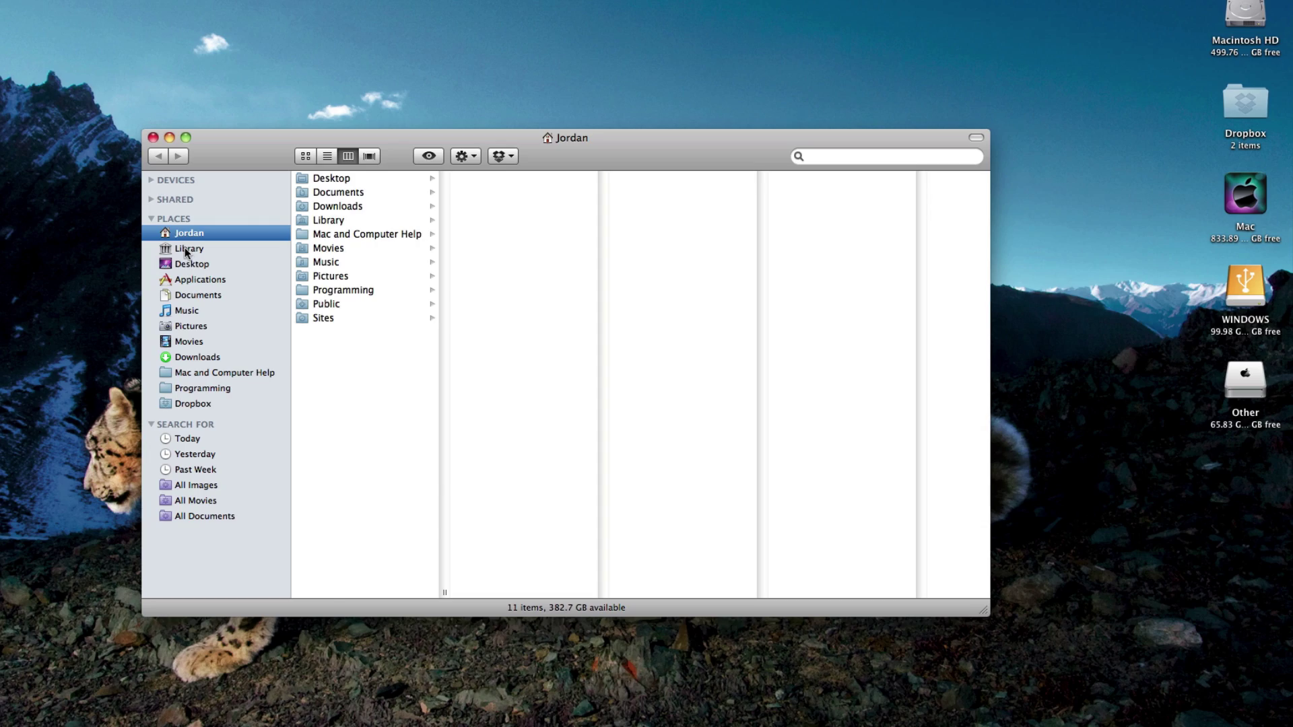
left_click(186, 250)
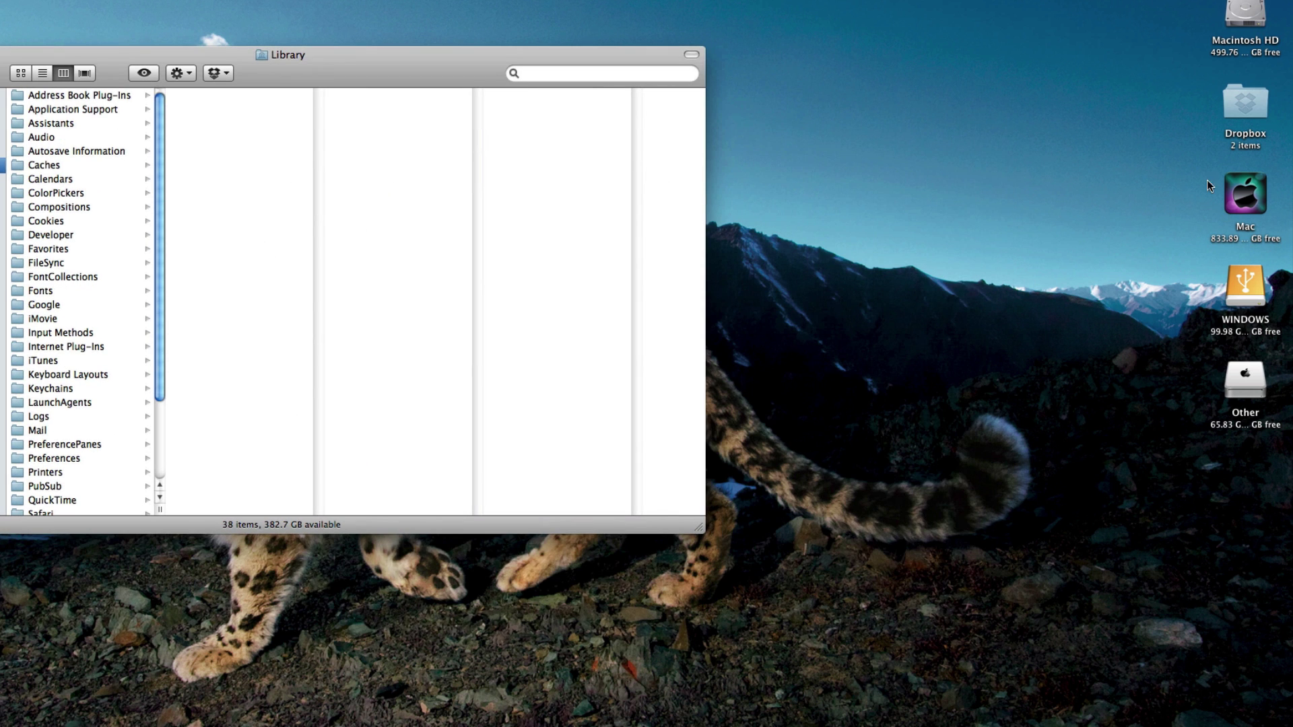
double_click(1231, 184)
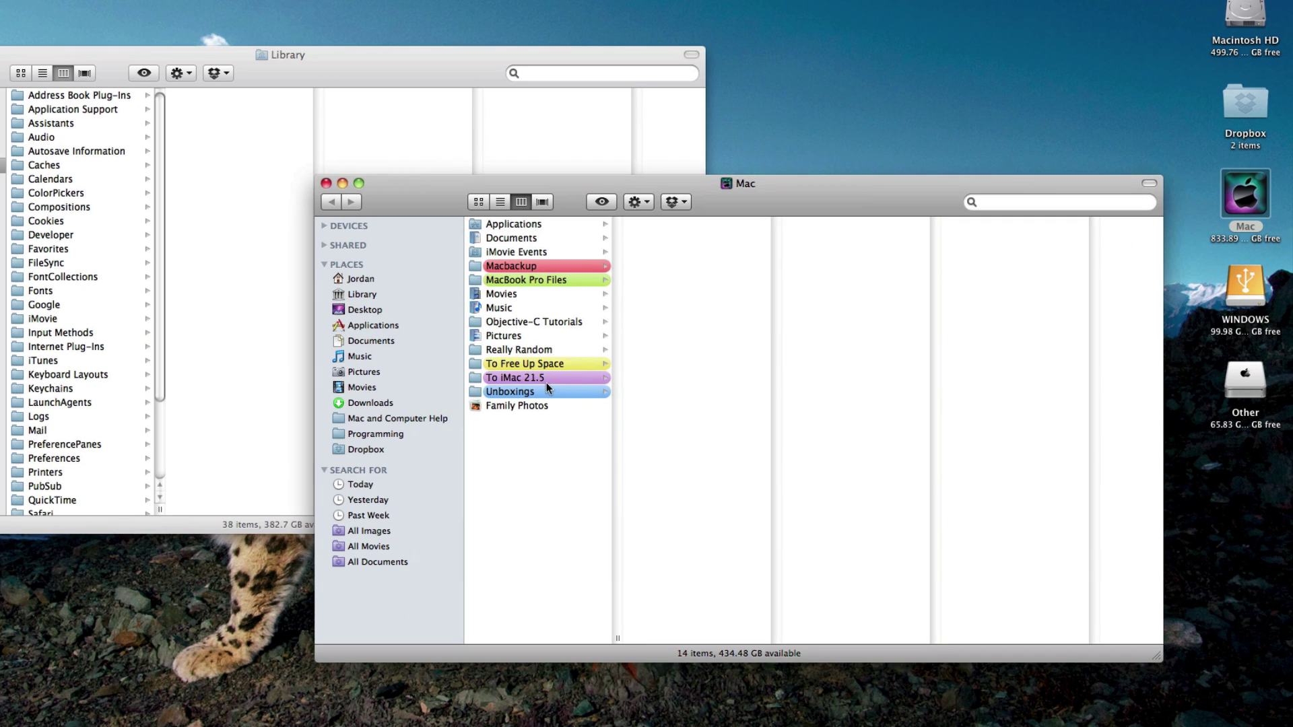
left_click(544, 379)
- Drag the backed-up Mail folder from To iMac 21.5 into Library and choose Replace
left_click_drag(758, 185, 820, 236)
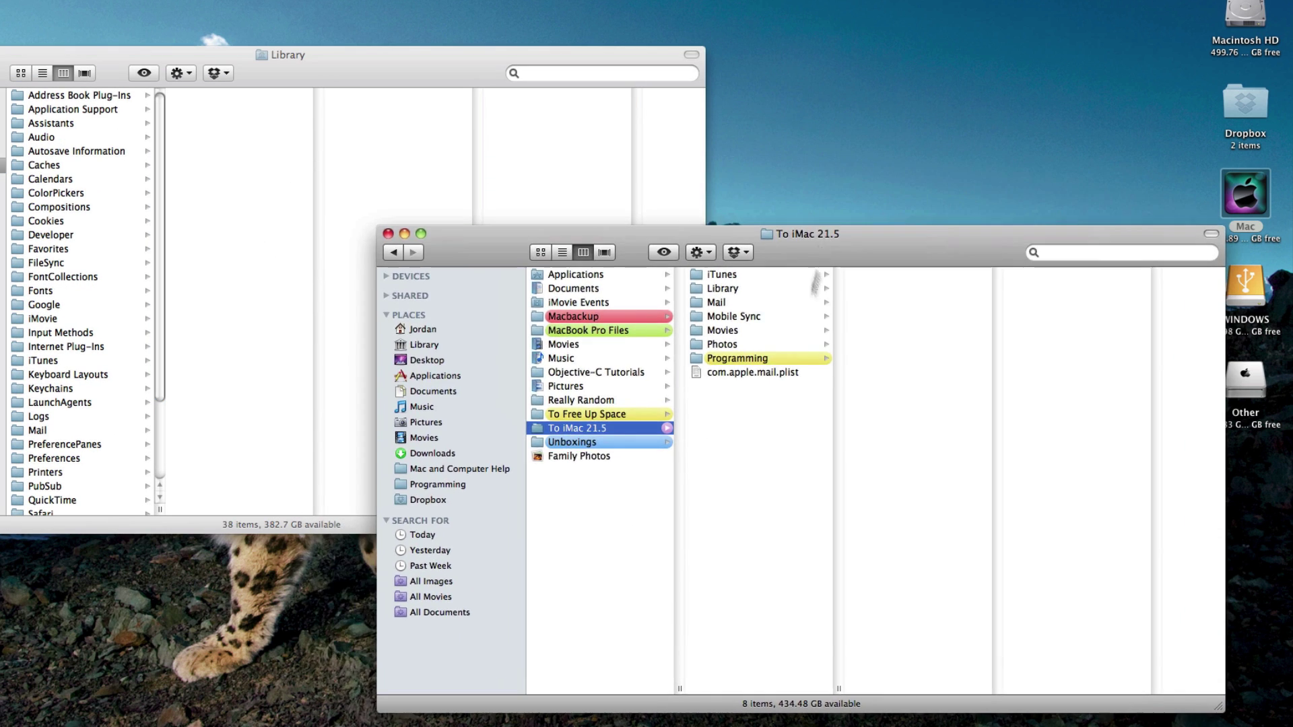
left_click(724, 302)
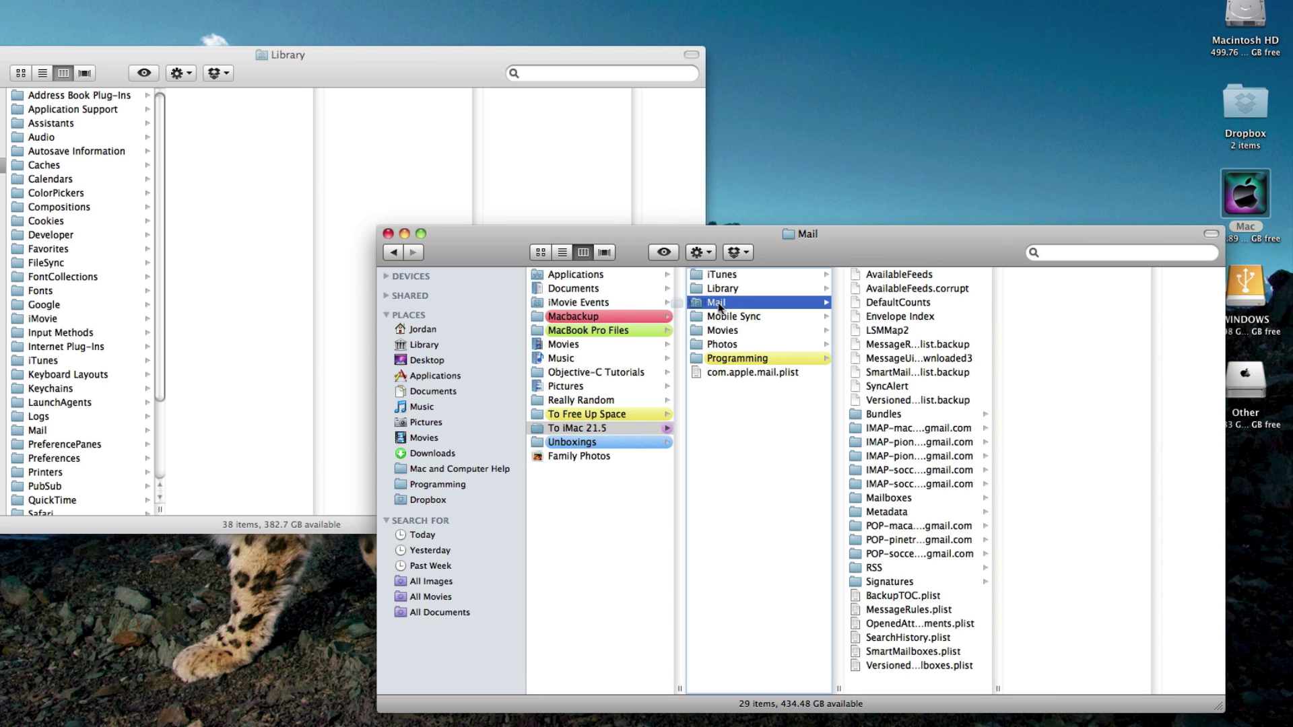
left_click_drag(724, 302, 114, 279)
left_click_drag(260, 284, 260, 284)
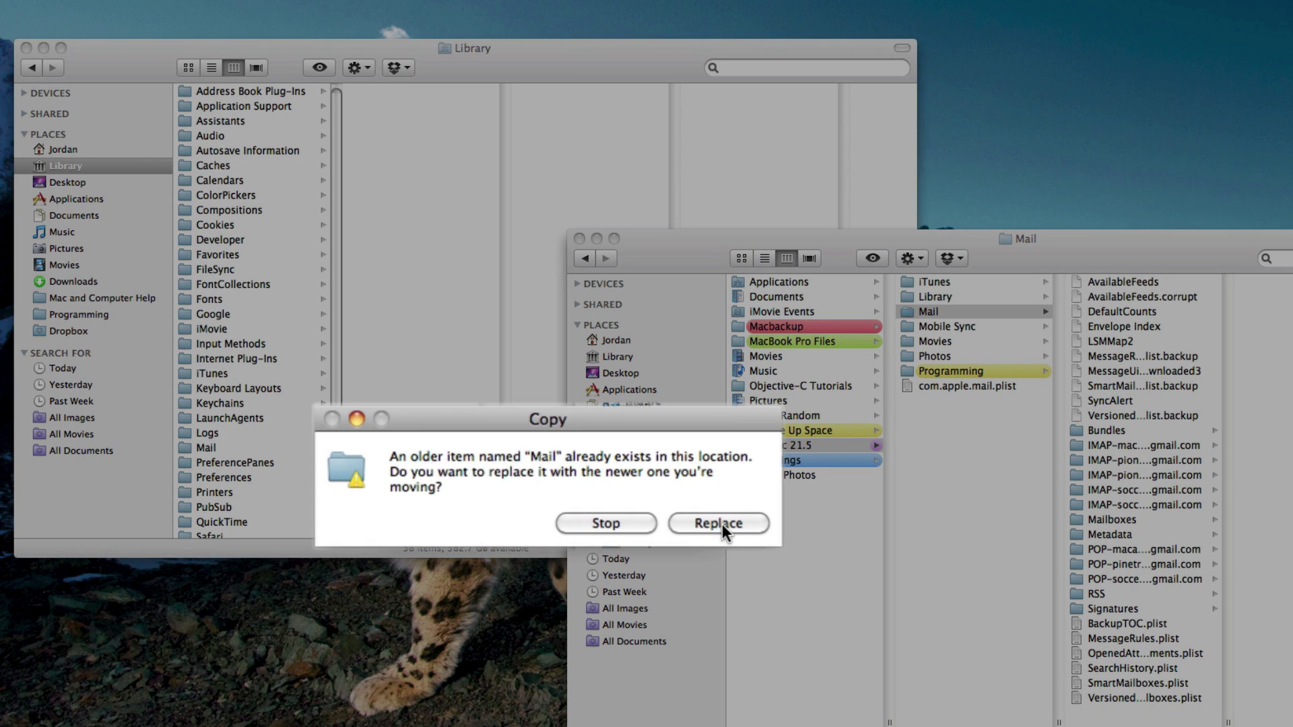
left_click(724, 523)
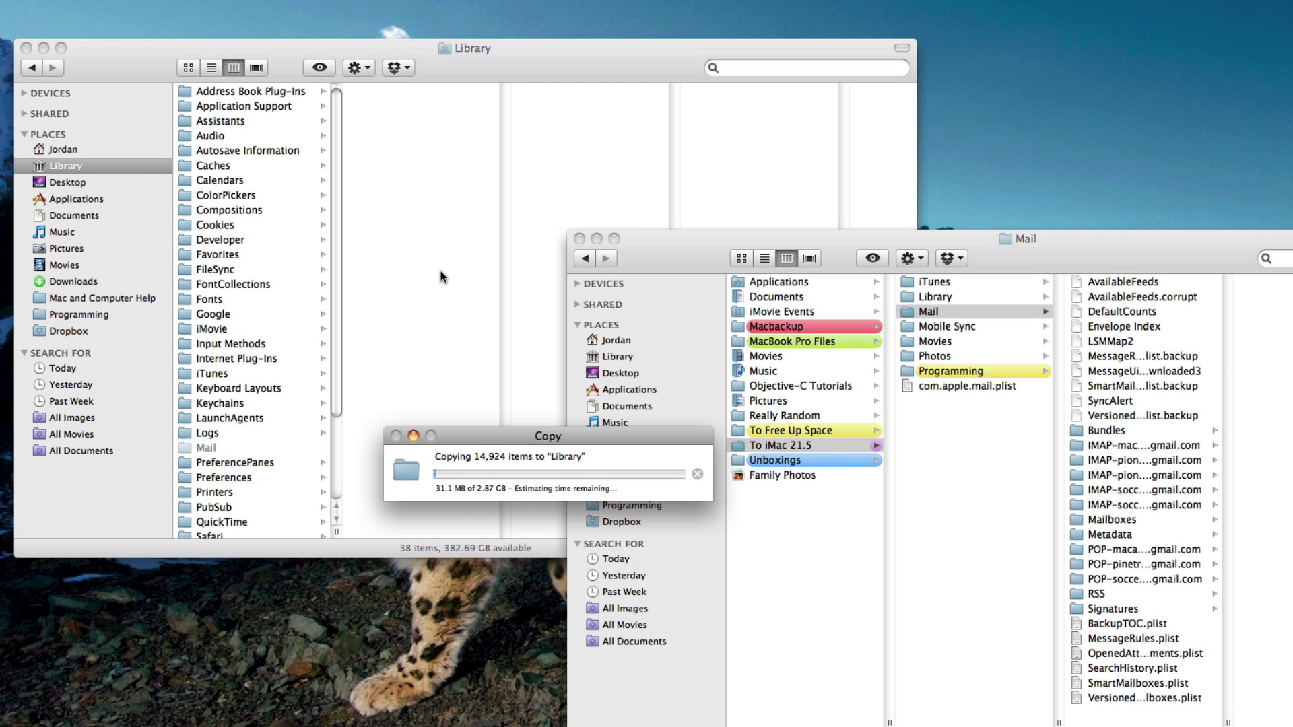
scroll(266, 205, "down", 5)
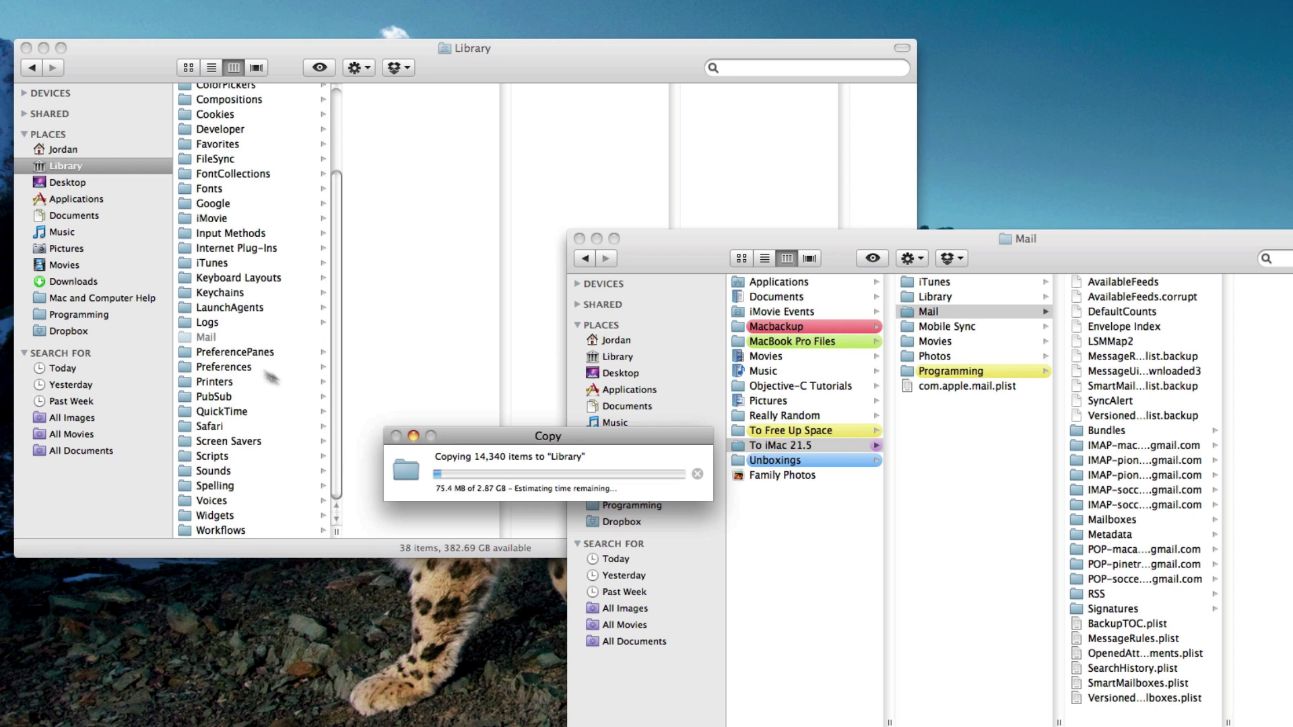
- Drag com.apple.mail.plist from To iMac 21.5 into Library's Preferences folder and choose Replace
left_click(227, 369)
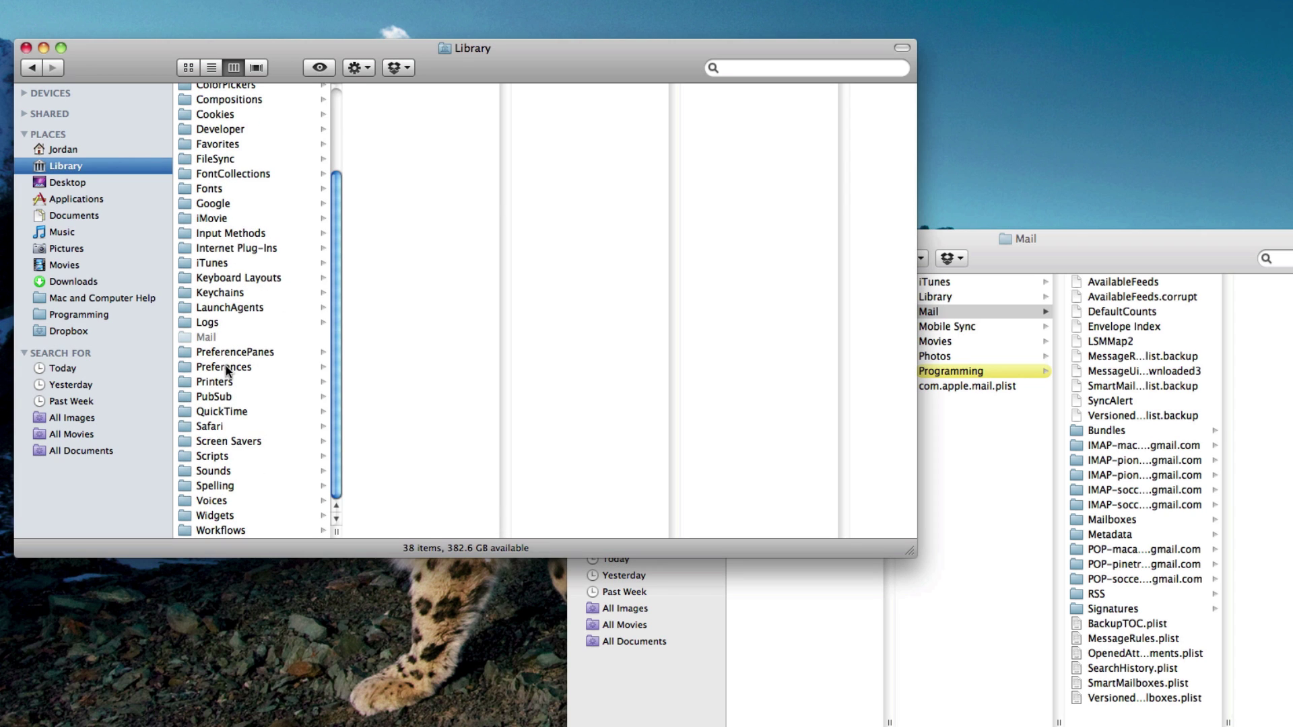
left_click(226, 368)
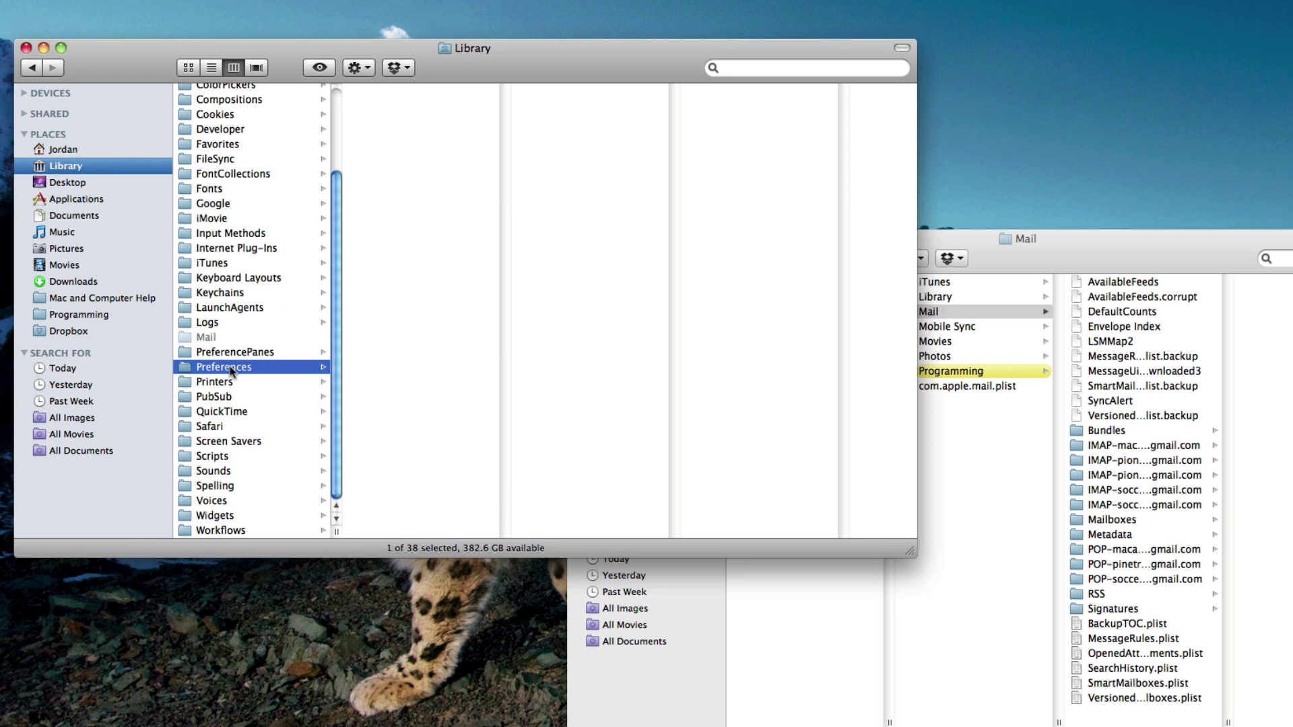
left_click(975, 425)
left_click(958, 387)
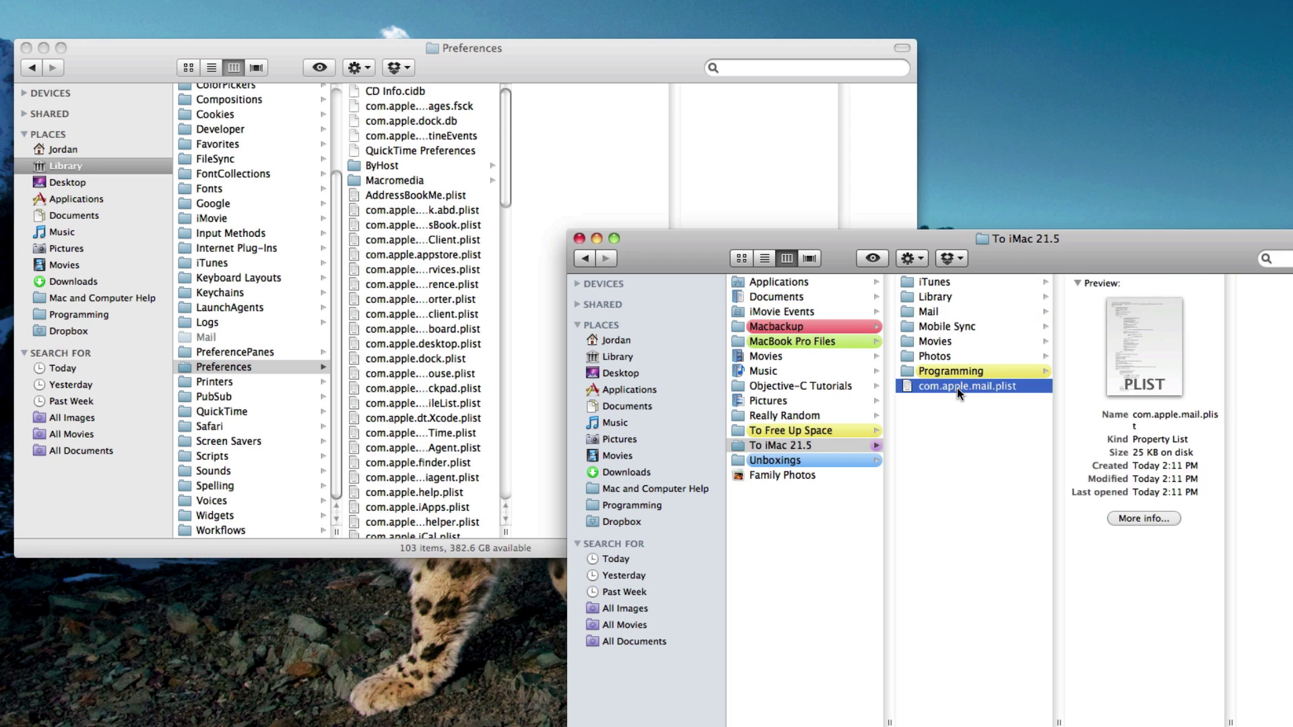
left_click_drag(985, 388, 499, 257)
left_click_drag(435, 344, 435, 344)
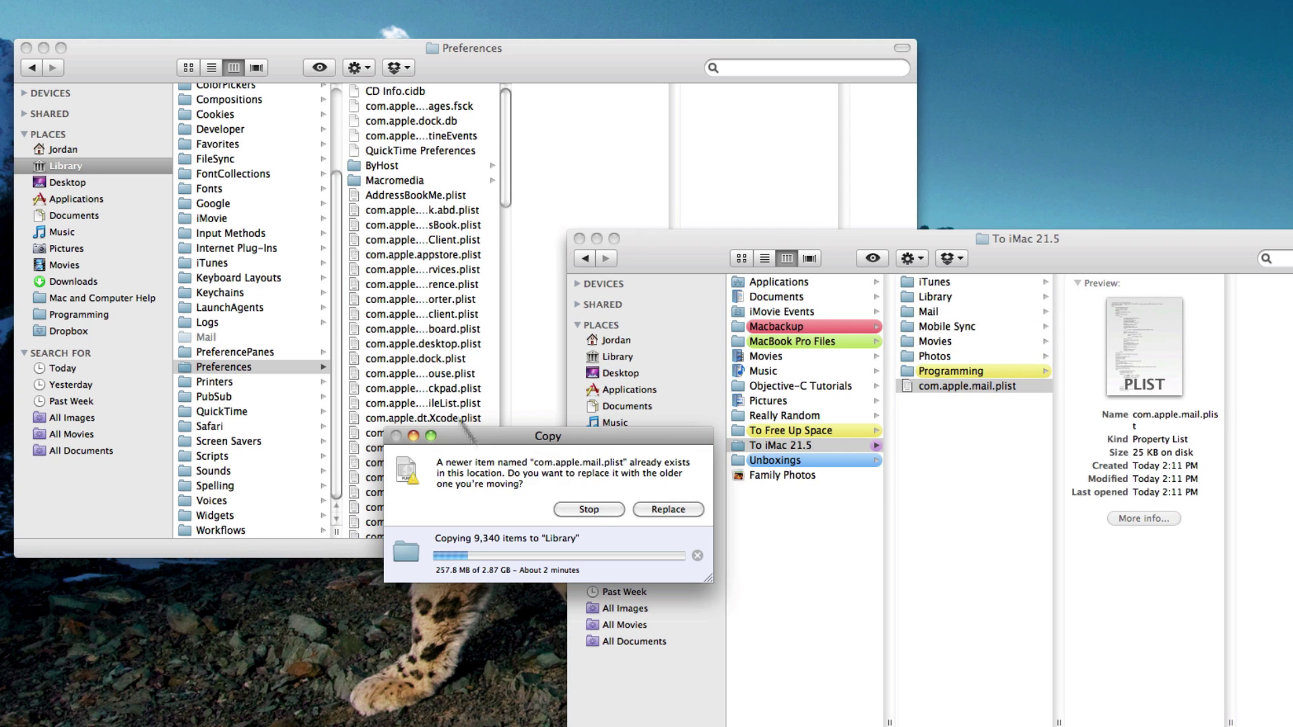
left_click(668, 508)
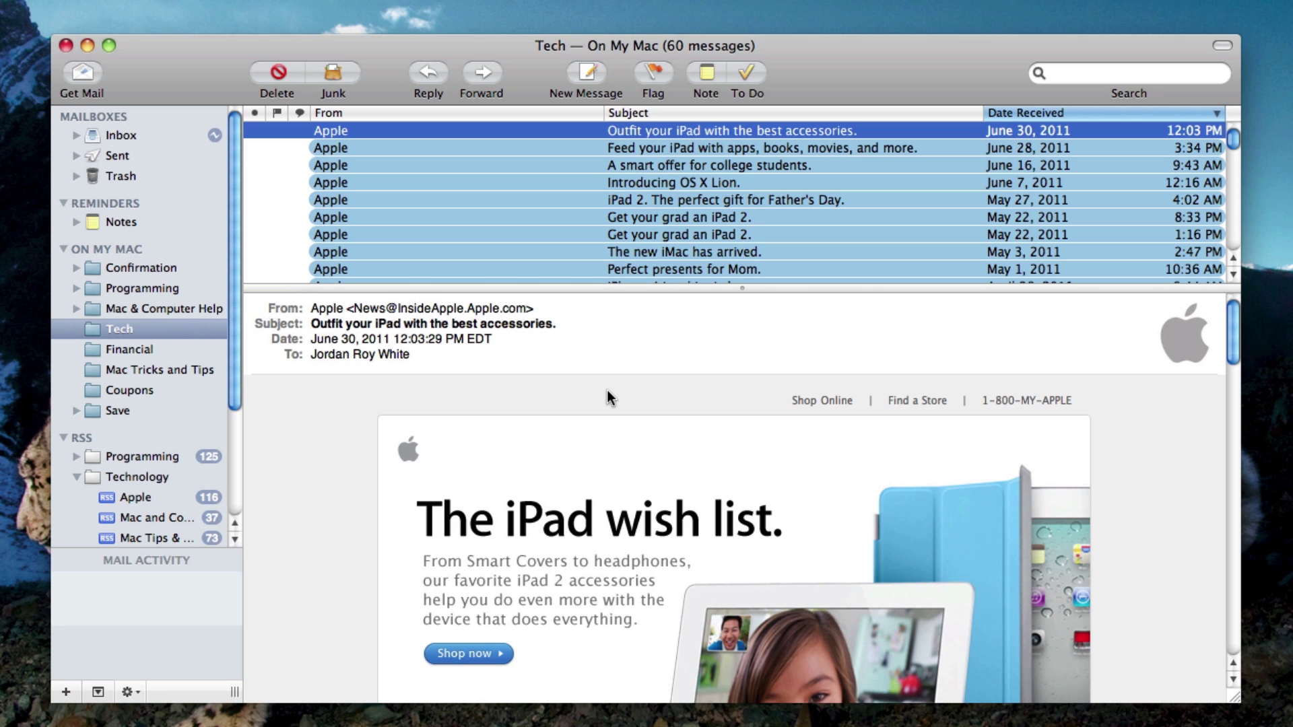
- Close the restored Mail viewer window with its red close button
left_click(70, 49)
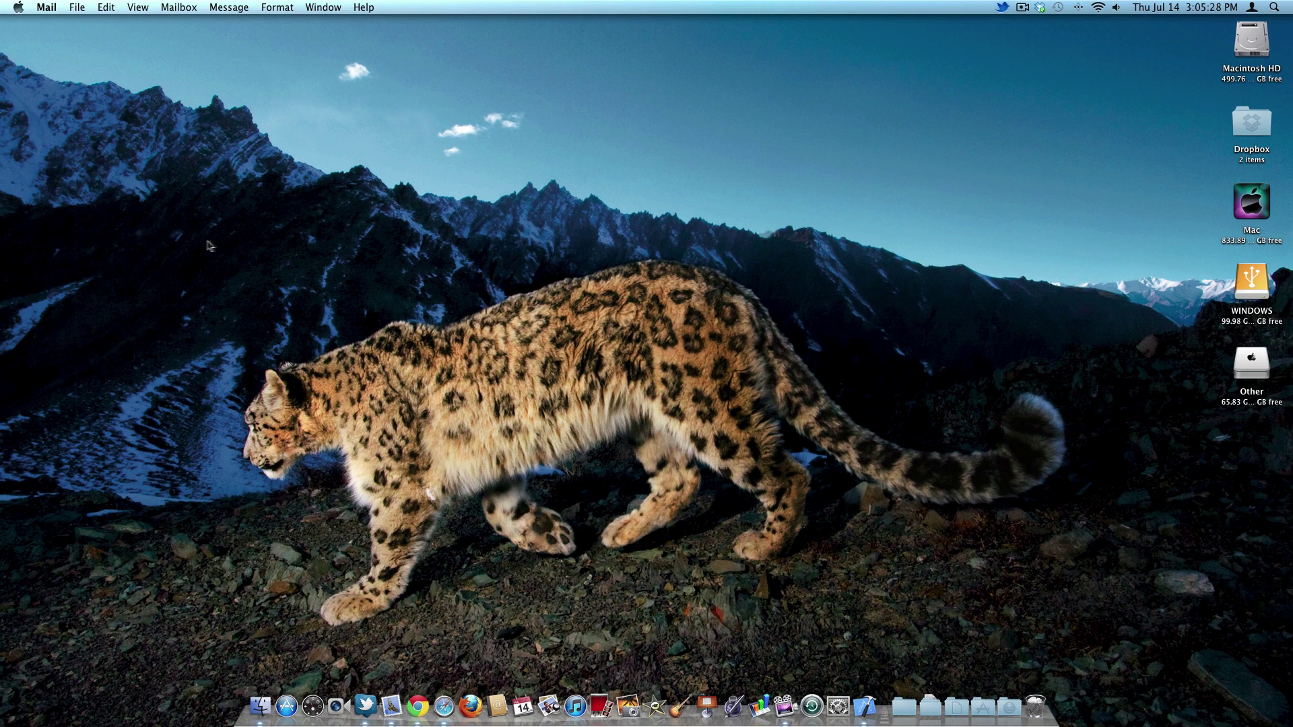